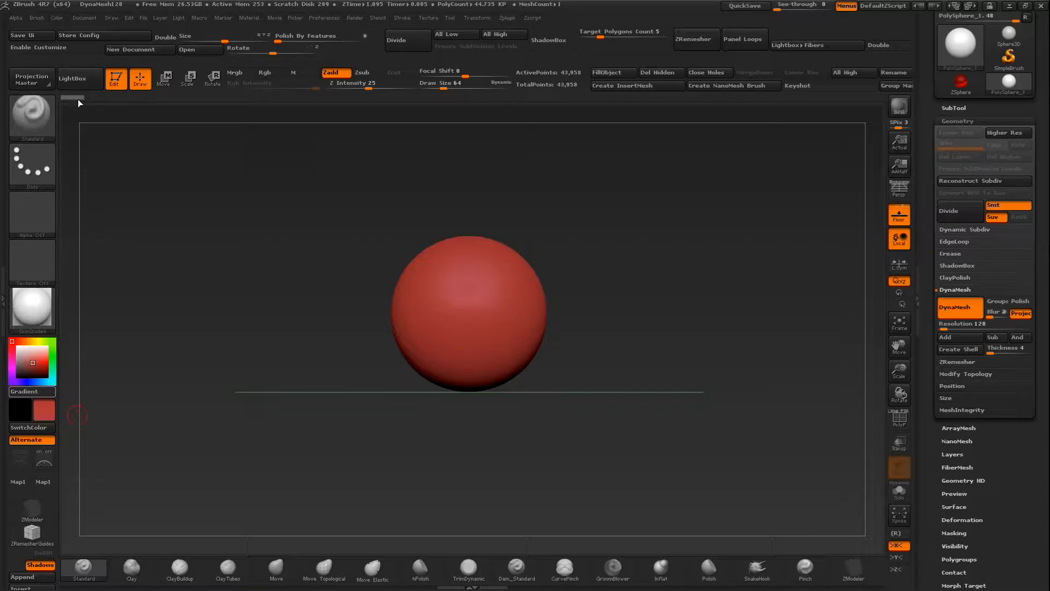
{"action": "left_click", "coordinate": [82, 78]}
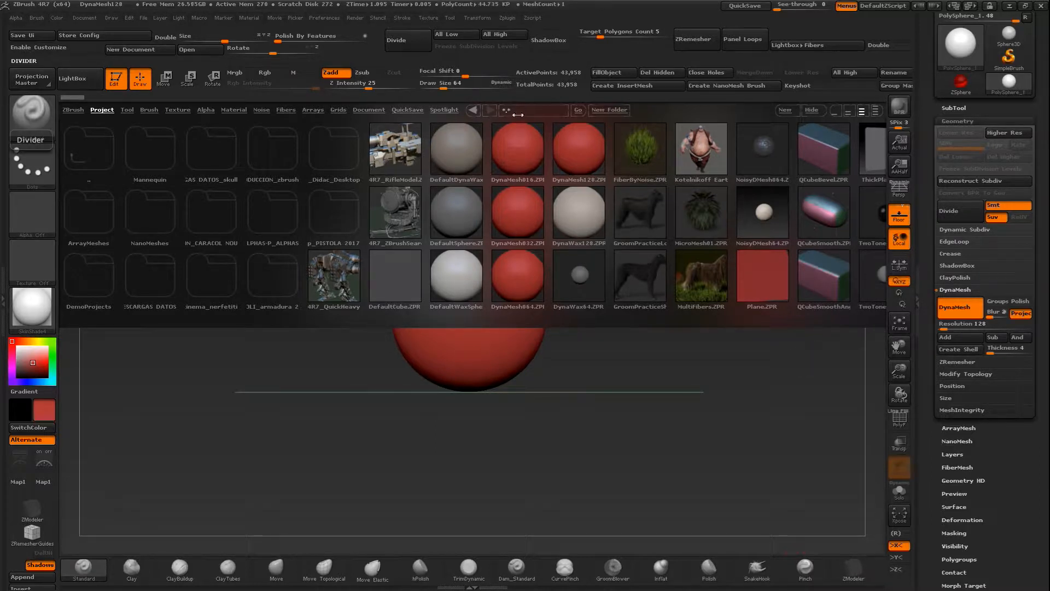
{"action": "left_click", "coordinate": [814, 109]}
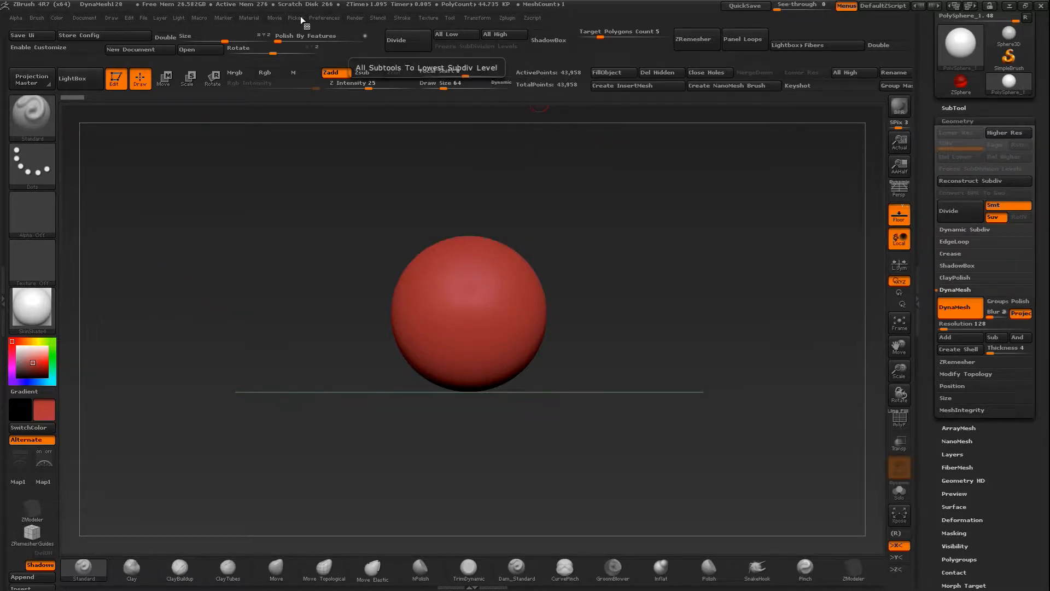
{"action": "left_click", "coordinate": [85, 18]}
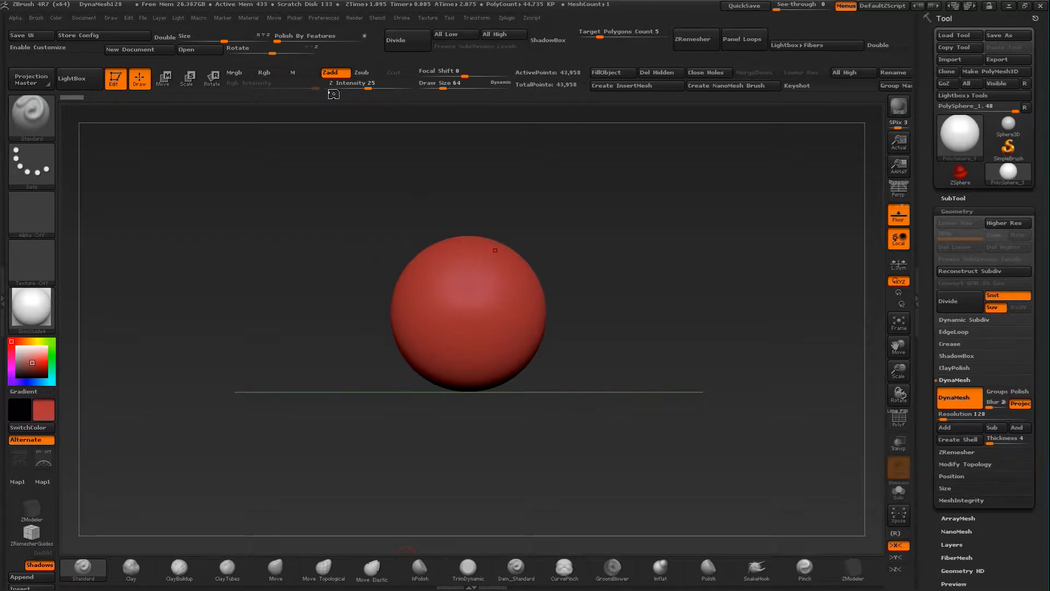
Load the custom interface configuration .cfg file from the desktop
{"action": "left_click", "coordinate": [324, 19]}
{"action": "left_click", "coordinate": [338, 57]}
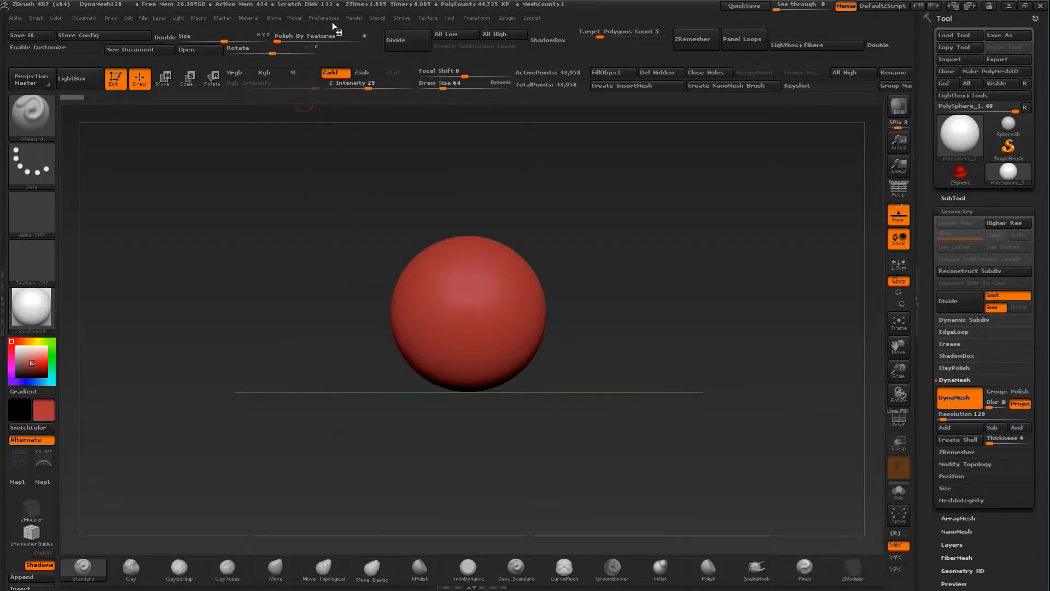
{"action": "left_click", "coordinate": [352, 20]}
{"action": "left_click", "coordinate": [330, 19]}
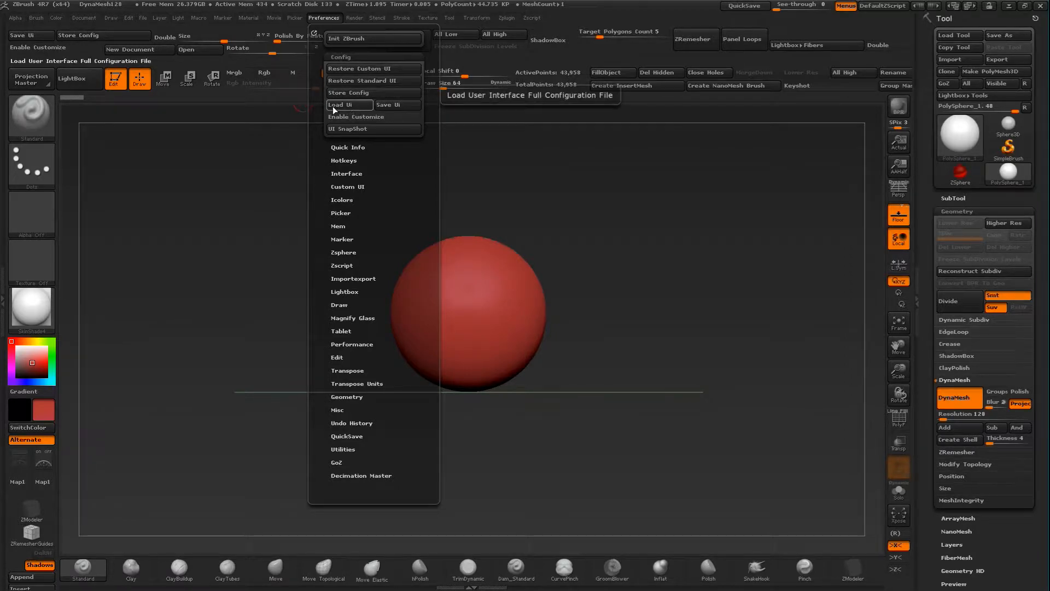
{"action": "left_click", "coordinate": [358, 105]}
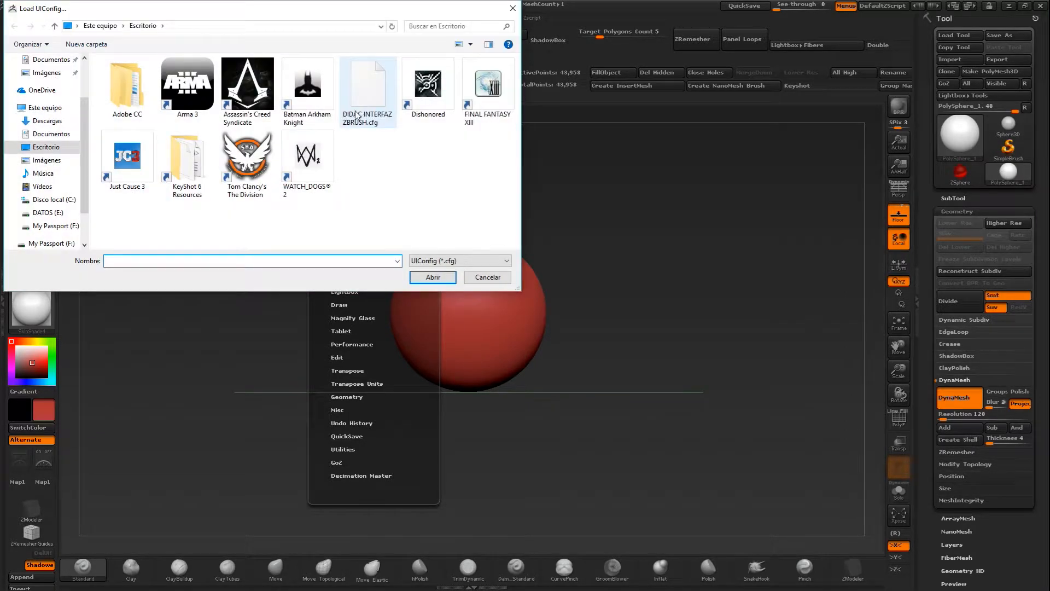
{"action": "left_click", "coordinate": [358, 96]}
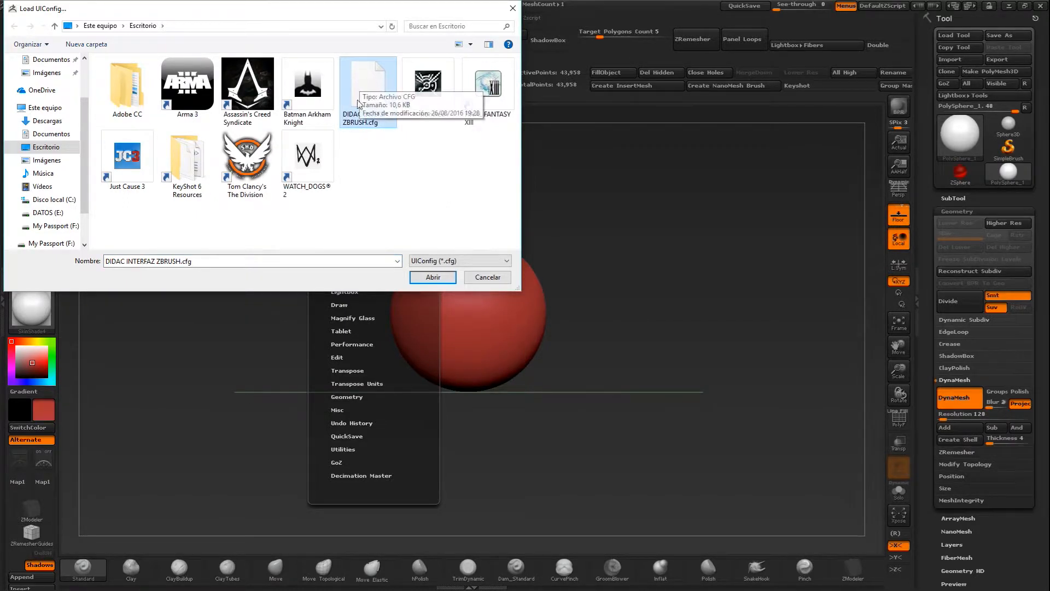
{"action": "left_click", "coordinate": [431, 277]}
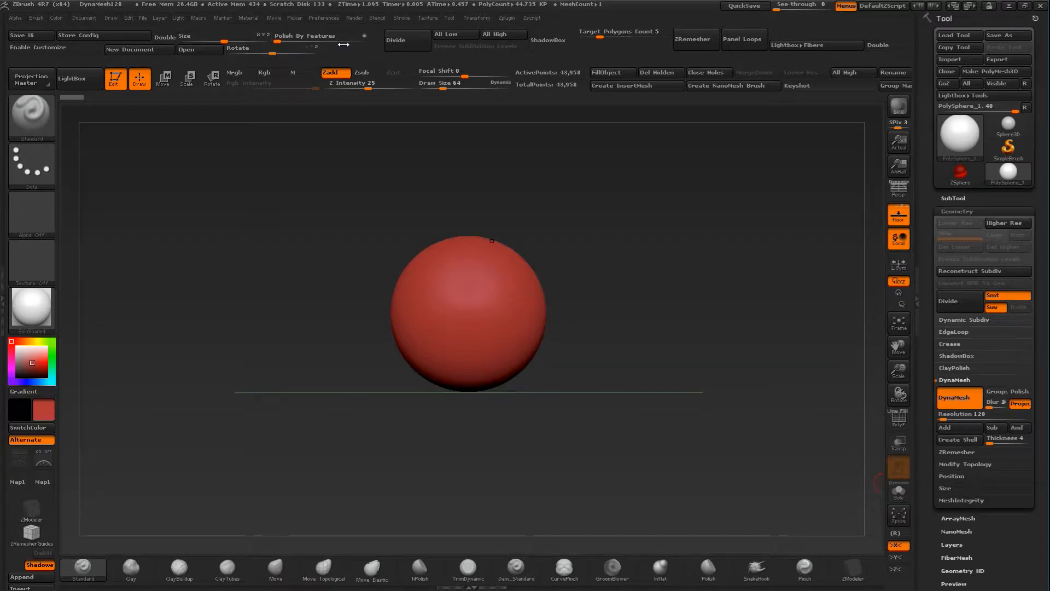
Restore the standard user interface layout
{"action": "left_click", "coordinate": [324, 18]}
{"action": "left_click", "coordinate": [340, 56]}
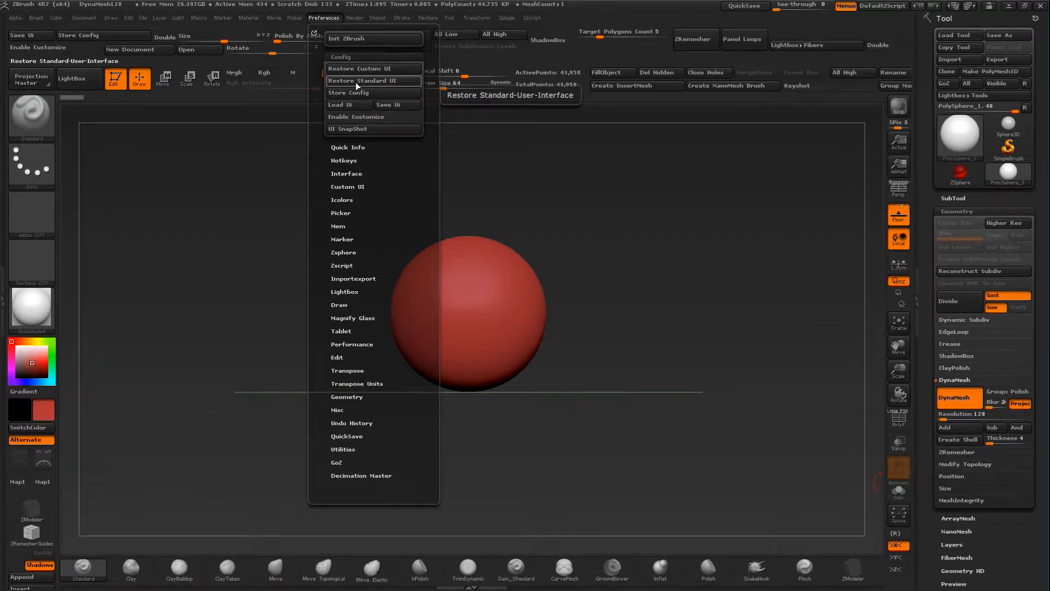
{"action": "left_click", "coordinate": [355, 82]}
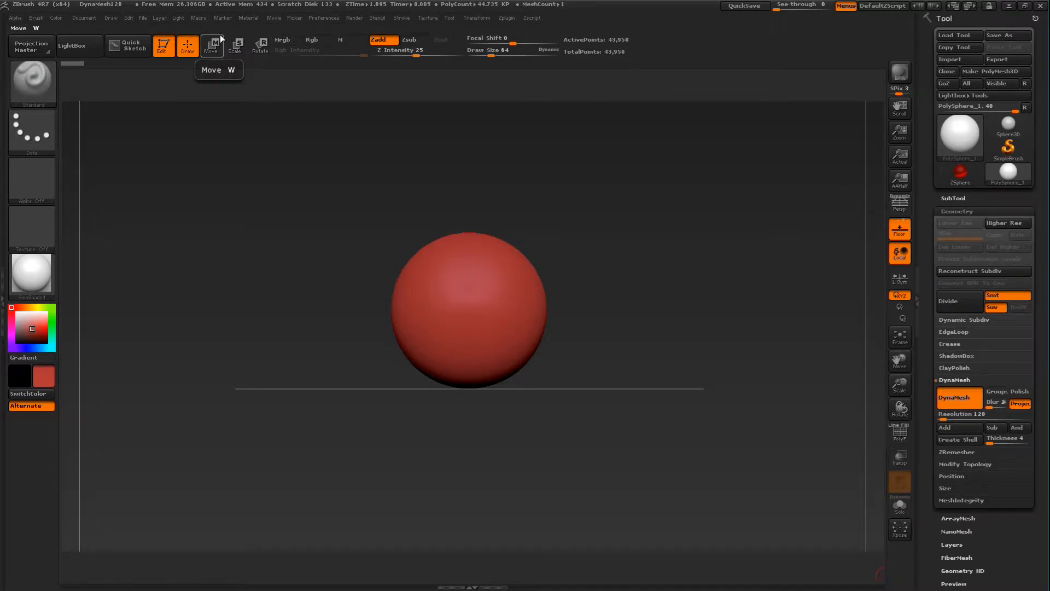
Load the custom interface .cfg file from the desktop again to replace the standard layout
{"action": "left_click", "coordinate": [325, 16]}
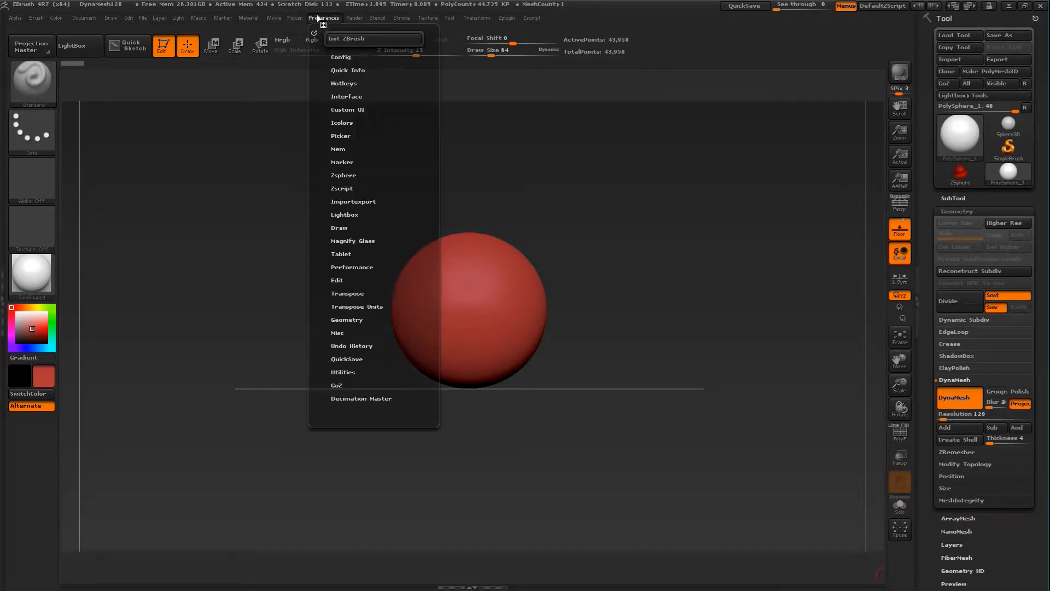
{"action": "left_click", "coordinate": [336, 57]}
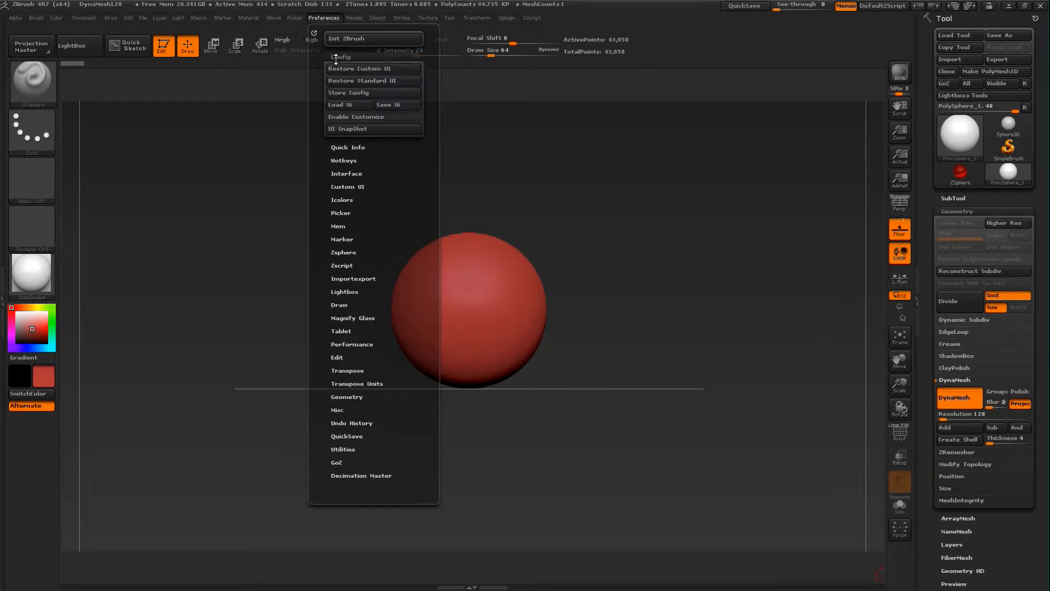
{"action": "left_click", "coordinate": [334, 104]}
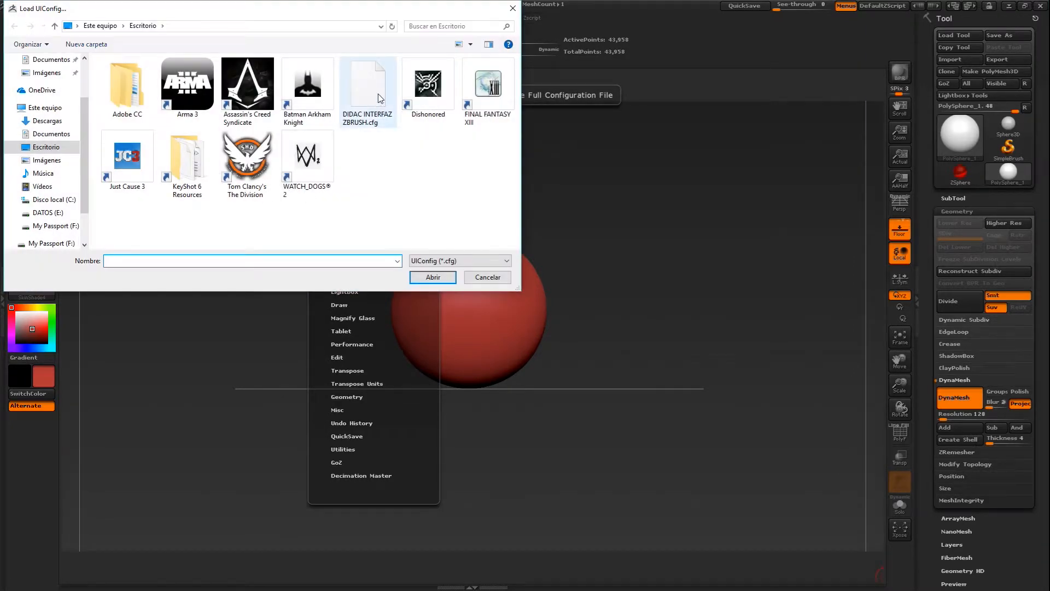
{"action": "left_click", "coordinate": [368, 90]}
{"action": "left_click", "coordinate": [432, 276]}
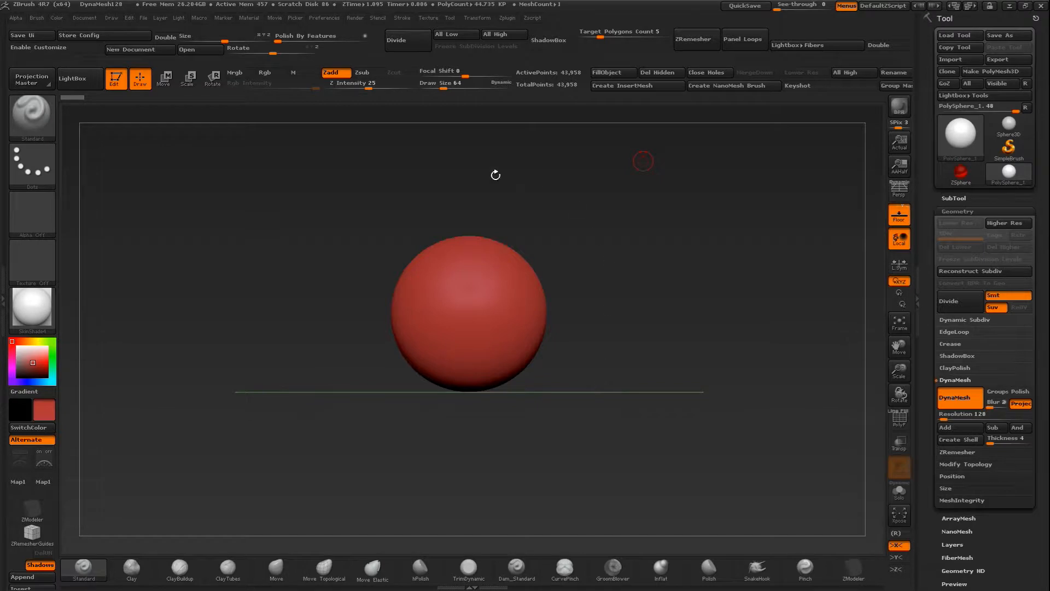
Load the Nickz_humanMaleAverage.ZTL figure from the LightBox tool library and hide LightBox
{"action": "left_click", "coordinate": [79, 80]}
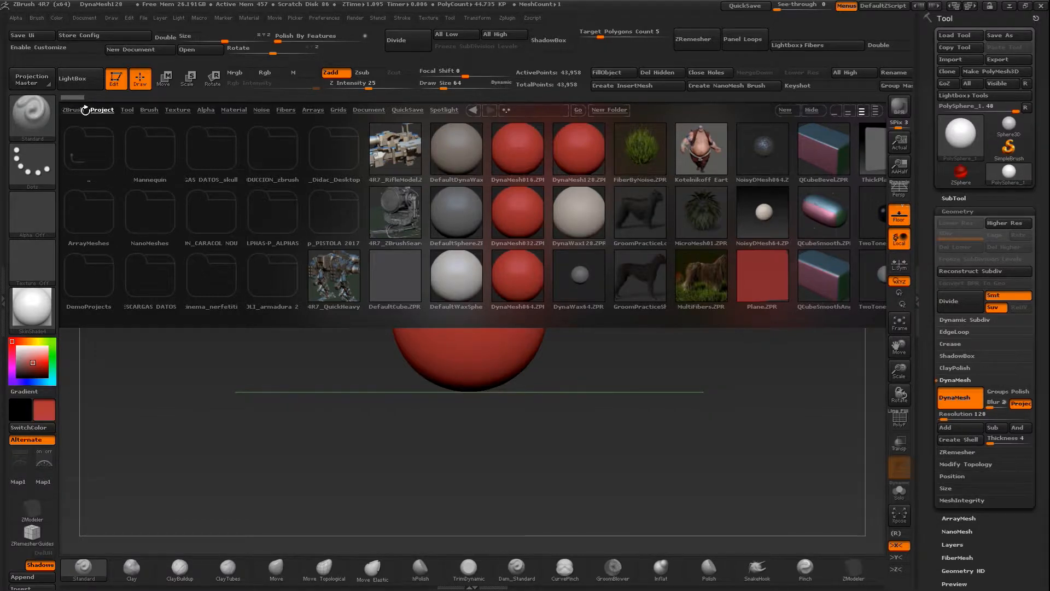
{"action": "left_click", "coordinate": [127, 109]}
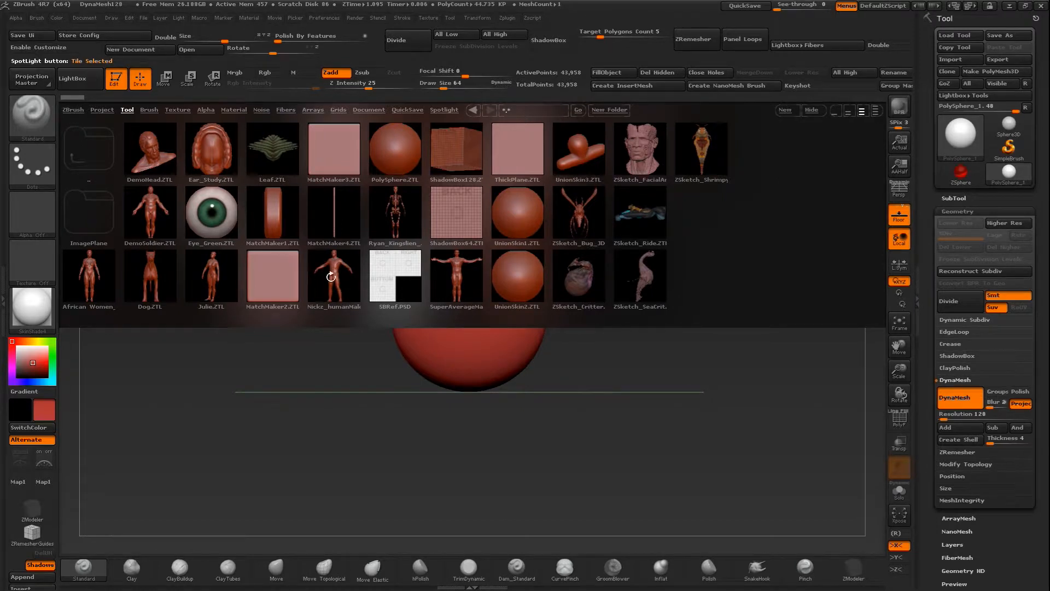
{"action": "double_click", "coordinate": [324, 288]}
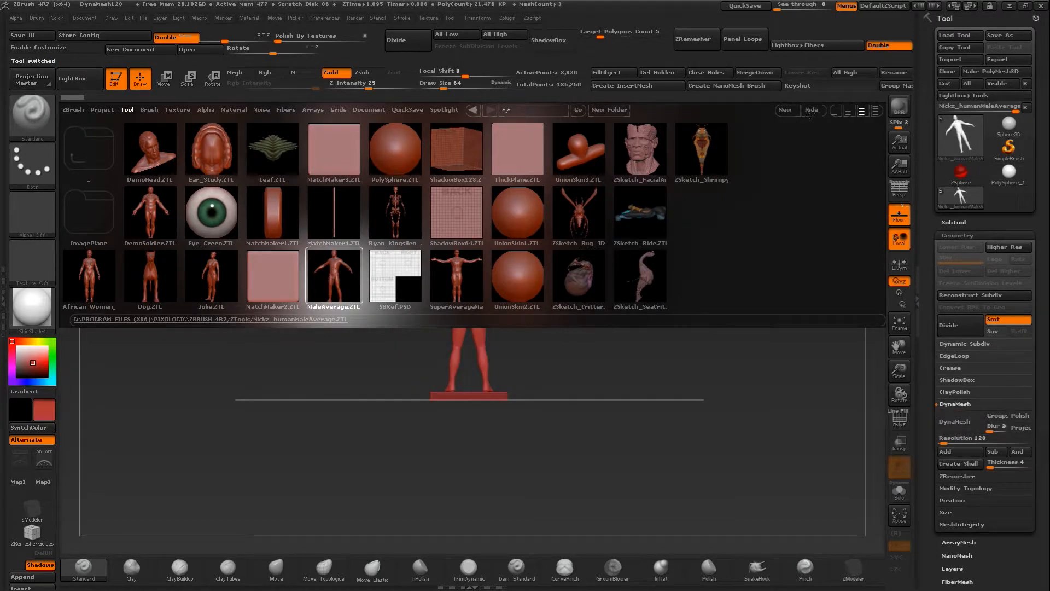
{"action": "left_click", "coordinate": [811, 109]}
Turn on the PolyFrame display to show the wireframe and polygroups on the human figure
{"action": "left_click_drag", "start_coordinate": [580, 349], "coordinate": [579, 306], "text": "alt"}
{"action": "left_click_drag", "start_coordinate": [842, 387], "coordinate": [846, 465], "text": "alt"}
{"action": "left_click_drag", "start_coordinate": [744, 282], "coordinate": [707, 403], "text": "alt"}
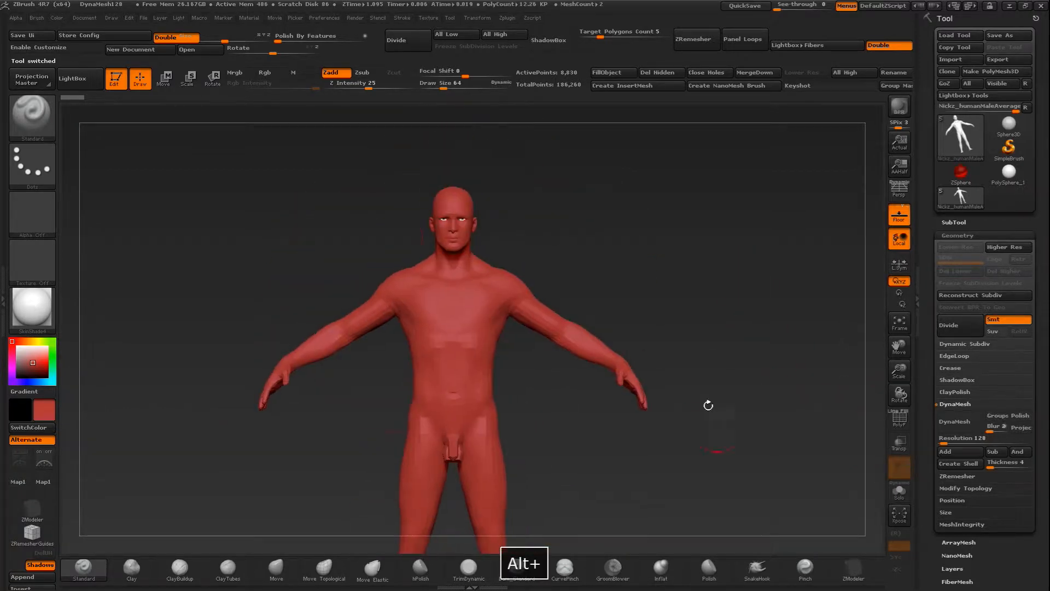
{"action": "left_click_drag", "start_coordinate": [358, 359], "coordinate": [647, 212]}
{"action": "left_click", "coordinate": [899, 422]}
{"action": "left_click_drag", "start_coordinate": [748, 267], "coordinate": [755, 347], "text": "alt"}
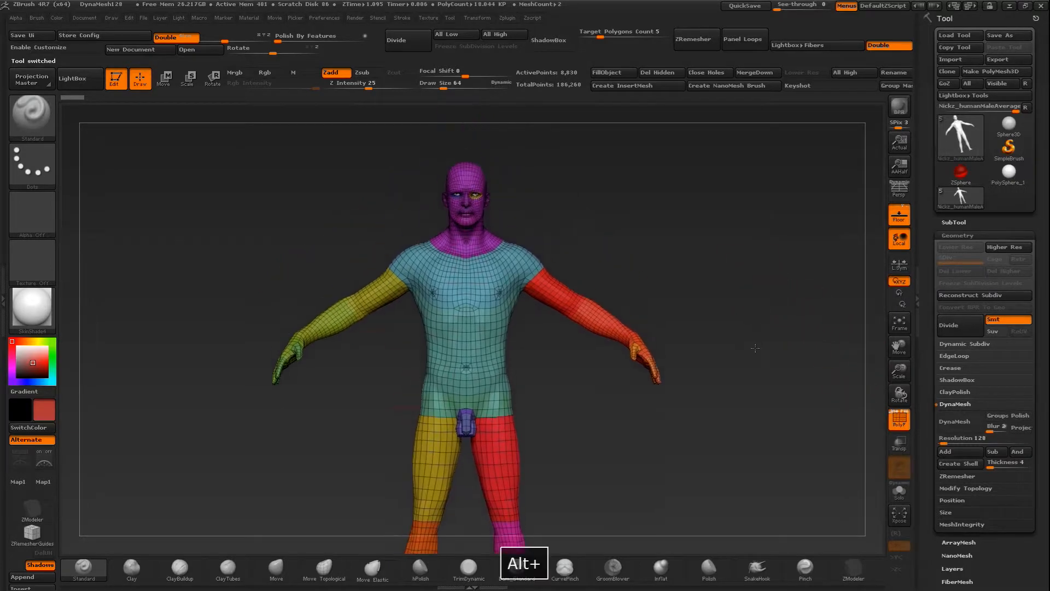
{"action": "left_click_drag", "start_coordinate": [719, 280], "coordinate": [696, 263]}
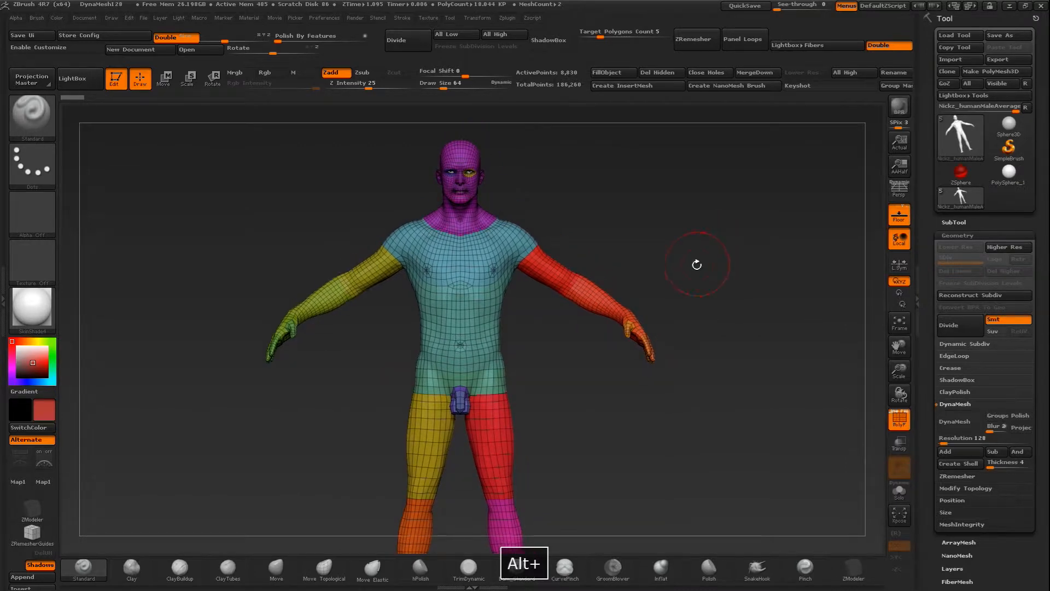
Isolate the red upper-arm polygroup and the torso polygroup in turn, showing the whole figure again after each
{"action": "left_click", "coordinate": [548, 273], "text": "ctrl+shift"}
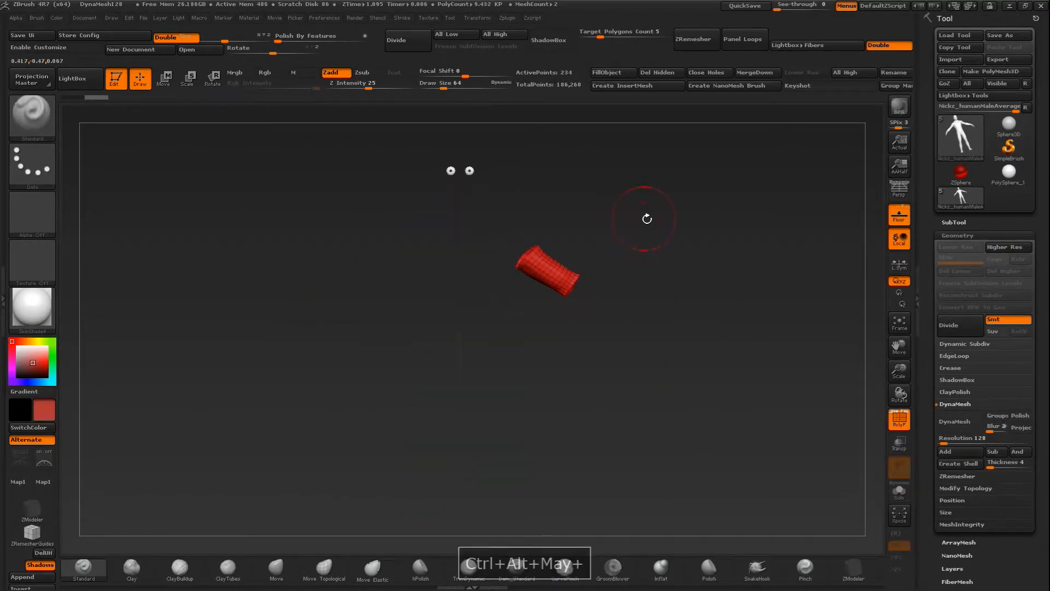
{"action": "left_click", "coordinate": [672, 257], "text": "ctrl+shift"}
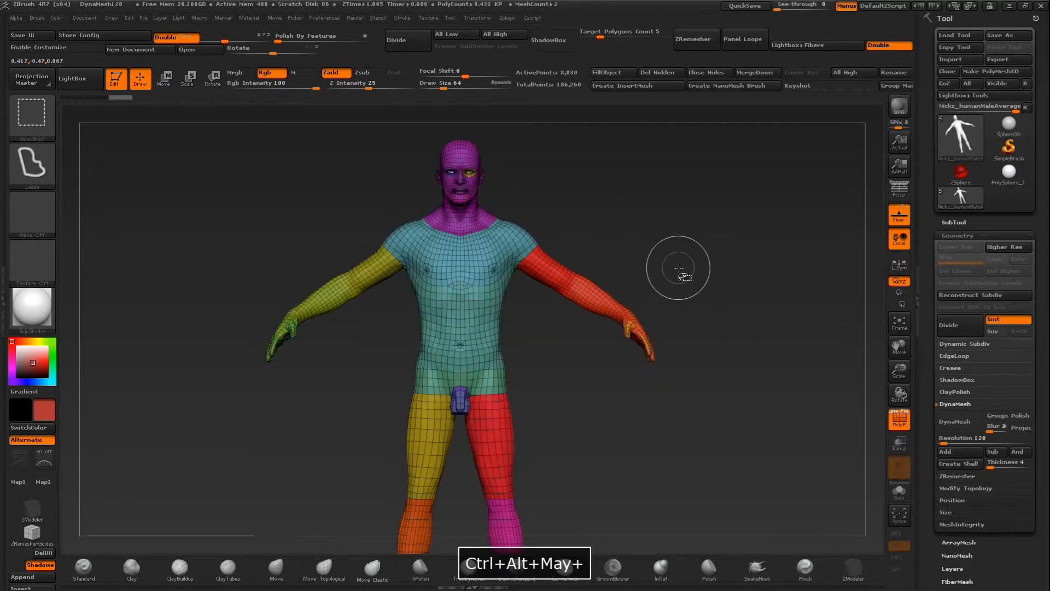
{"action": "left_click", "coordinate": [480, 375], "text": "ctrl+shift"}
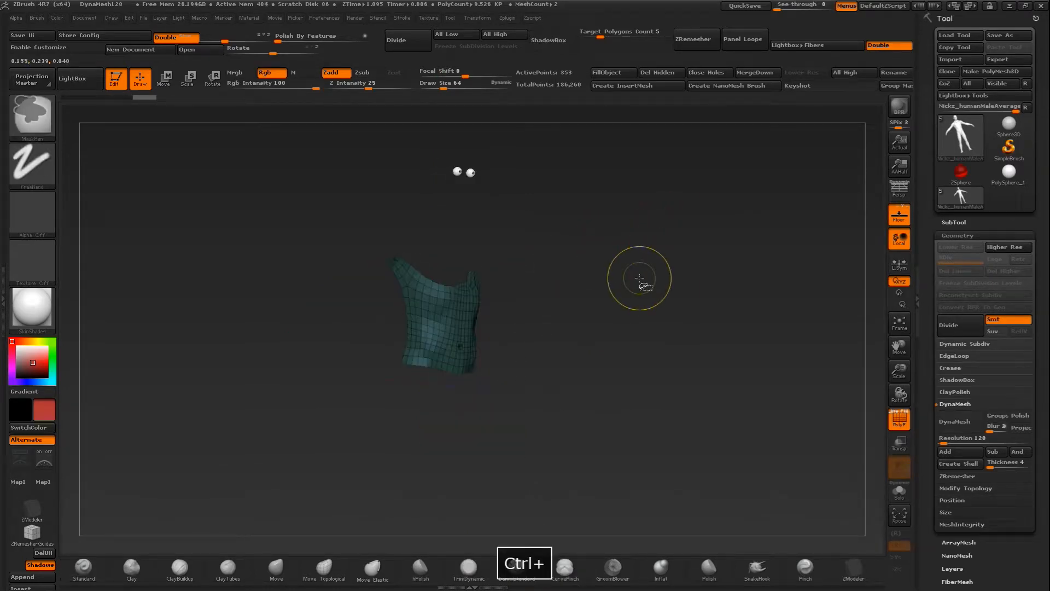
{"action": "left_click", "coordinate": [635, 259], "text": "ctrl+alt+shift"}
{"action": "mouse_move", "coordinate": [632, 248]}
{"action": "left_mouse_down", "text": "ctrl"}
{"action": "mouse_move", "coordinate": [677, 246]}
{"action": "mouse_move", "coordinate": [729, 309]}
{"action": "mouse_move", "coordinate": [732, 258]}
{"action": "left_mouse_up", "text": "ctrl"}
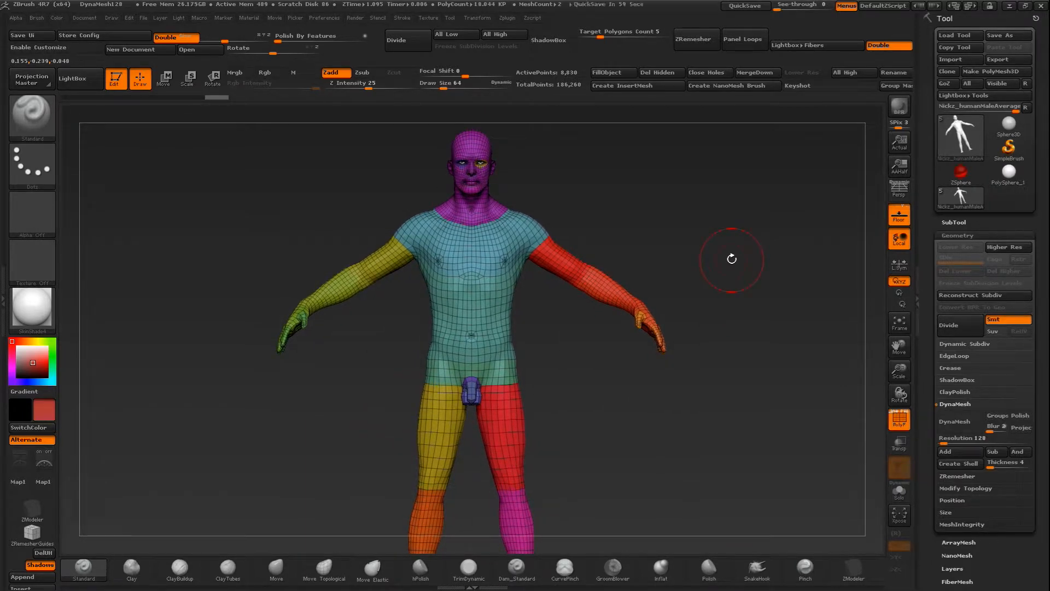
{"action": "left_click_drag", "start_coordinate": [731, 258], "coordinate": [705, 285]}
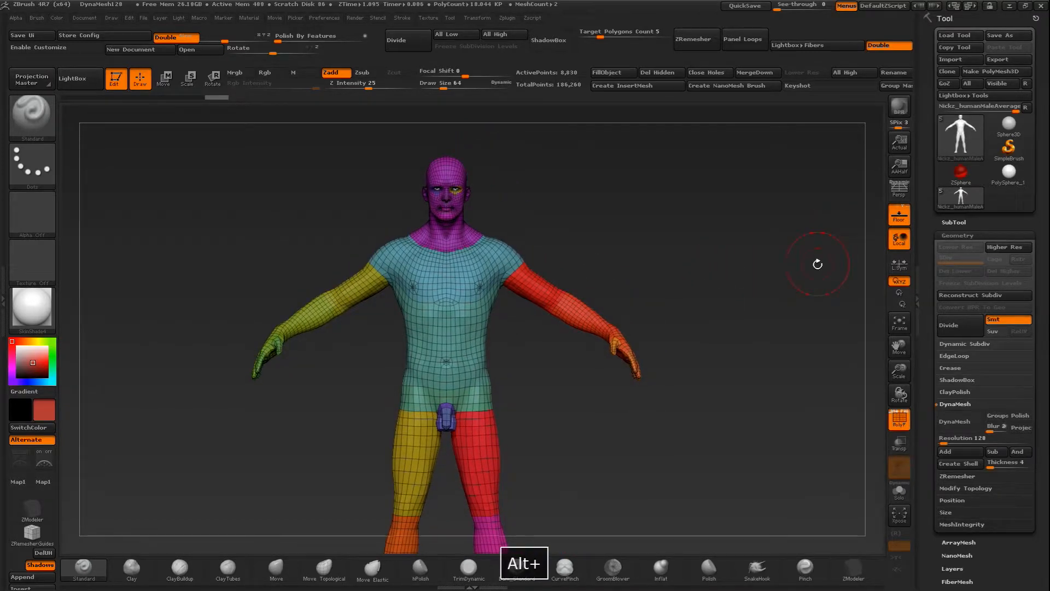
Try to convert the human figure to DynaMesh at resolution 128
{"action": "left_click", "coordinate": [918, 300]}
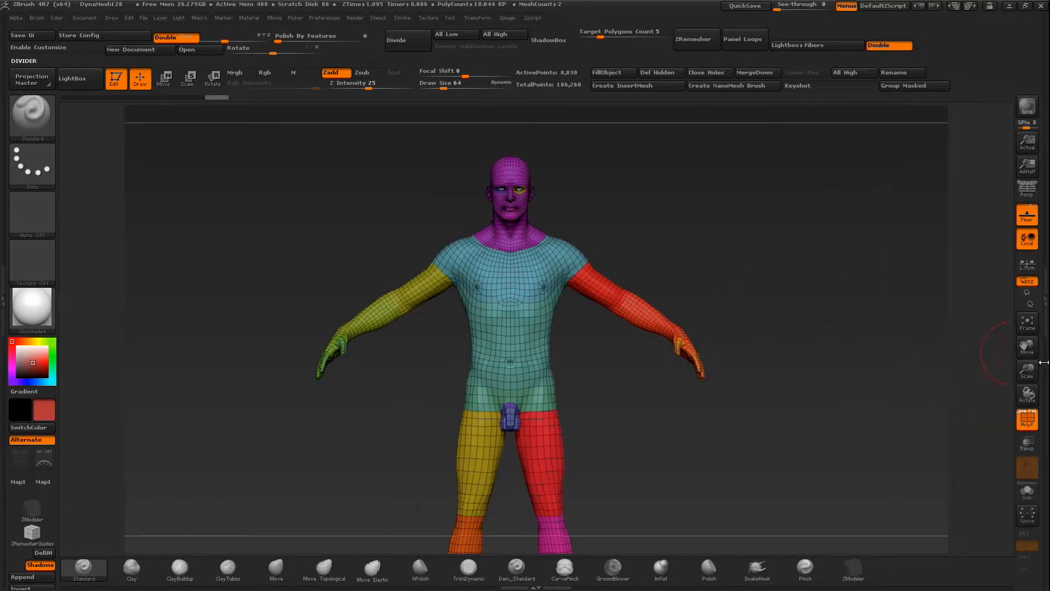
{"action": "left_click", "coordinate": [1045, 301]}
{"action": "left_click_drag", "start_coordinate": [926, 411], "coordinate": [927, 372]}
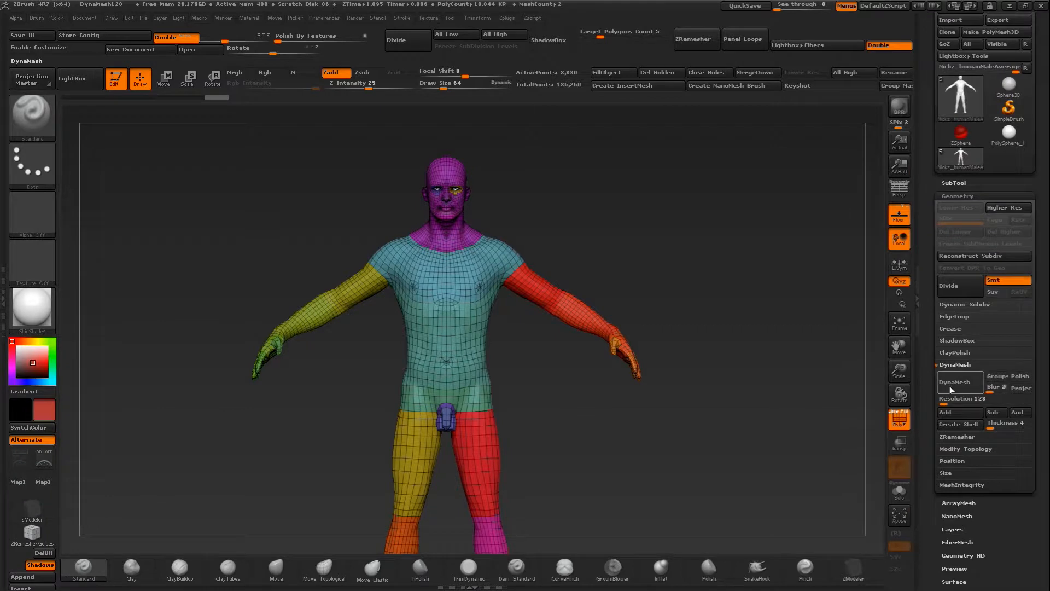
{"action": "left_click", "coordinate": [959, 386]}
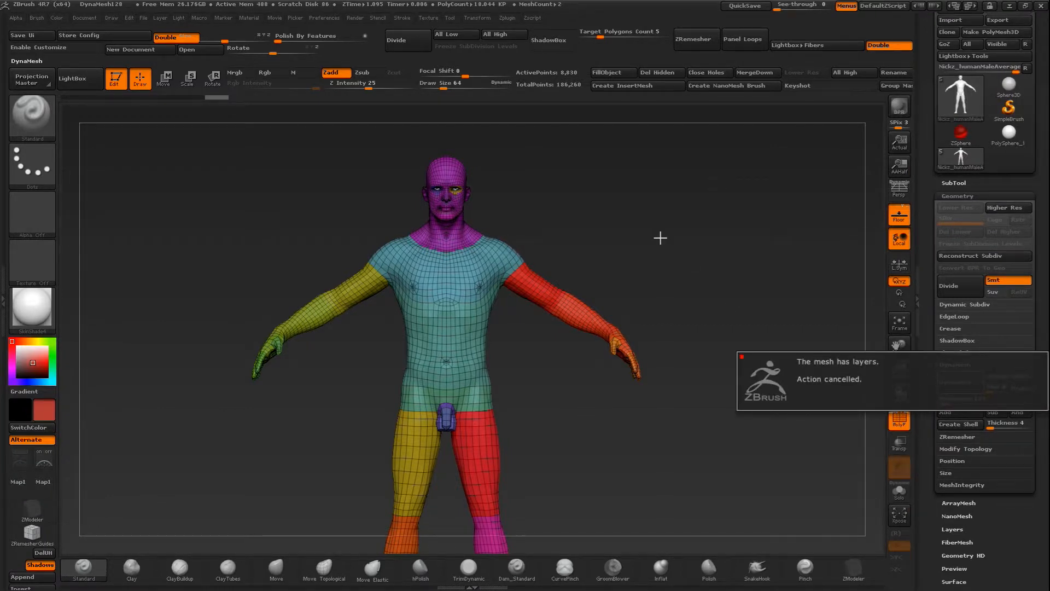
Convert the human figure into a new tool with Make PolyMesh3D
{"action": "left_click_drag", "start_coordinate": [665, 269], "coordinate": [883, 192]}
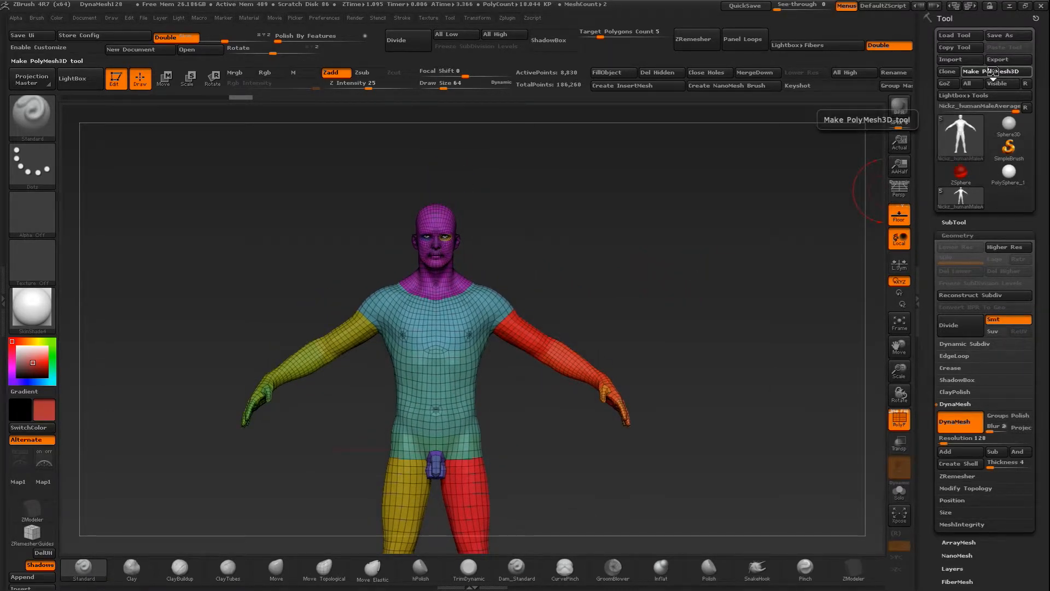
{"action": "left_click", "coordinate": [1003, 73]}
{"action": "left_click_drag", "start_coordinate": [616, 276], "coordinate": [670, 255]}
{"action": "left_click_drag", "start_coordinate": [924, 364], "coordinate": [924, 326]}
{"action": "left_click_drag", "start_coordinate": [935, 385], "coordinate": [932, 408]}
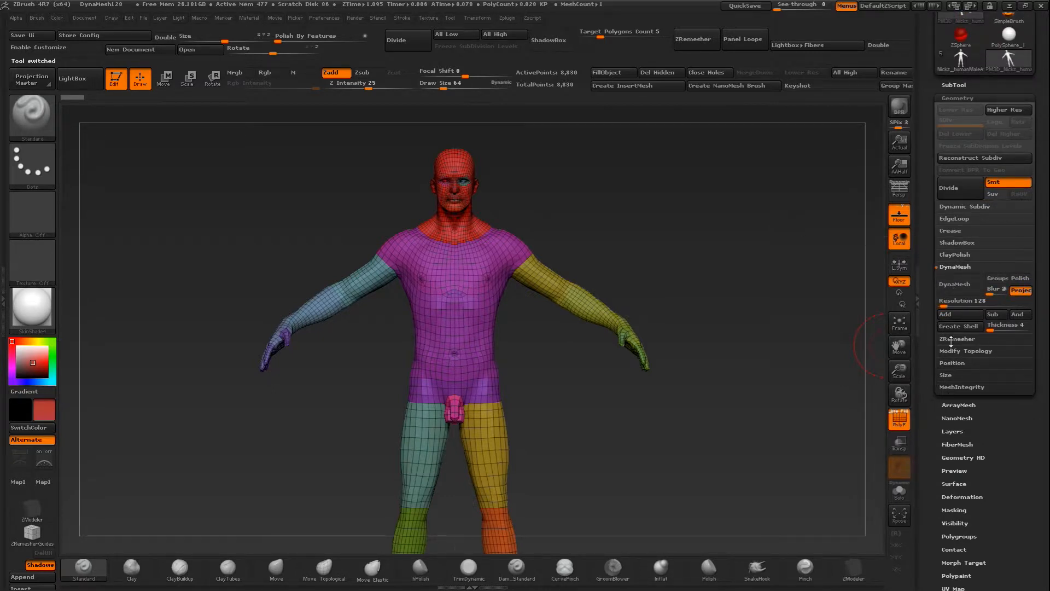
Examine the SubTool list of the converted human figure
{"action": "left_click", "coordinate": [954, 85]}
{"action": "left_click_drag", "start_coordinate": [767, 207], "coordinate": [687, 235]}
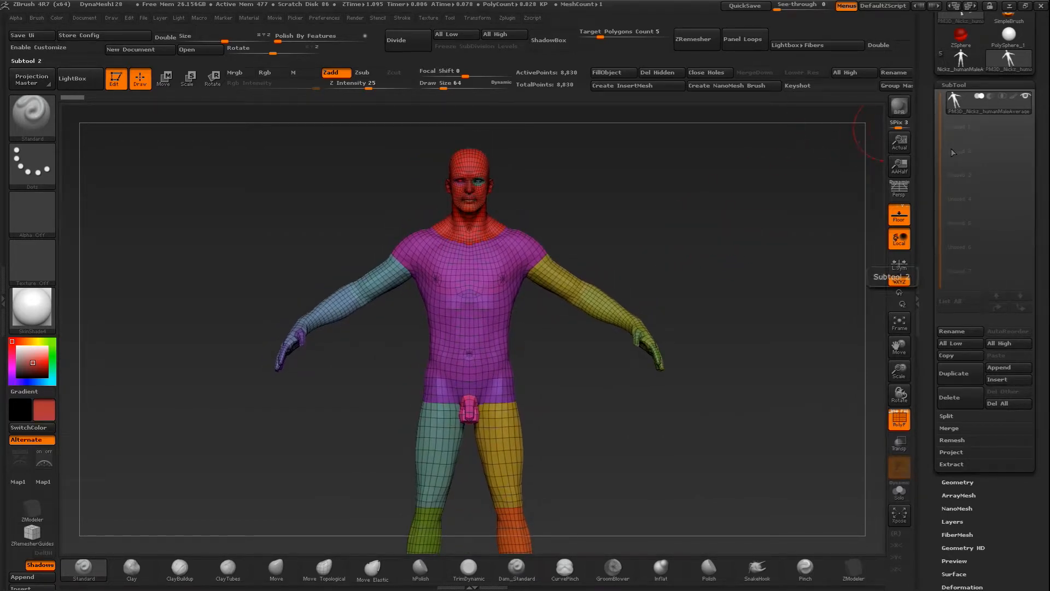
{"action": "left_click_drag", "start_coordinate": [771, 200], "coordinate": [782, 221]}
{"action": "left_click_drag", "start_coordinate": [928, 117], "coordinate": [932, 148]}
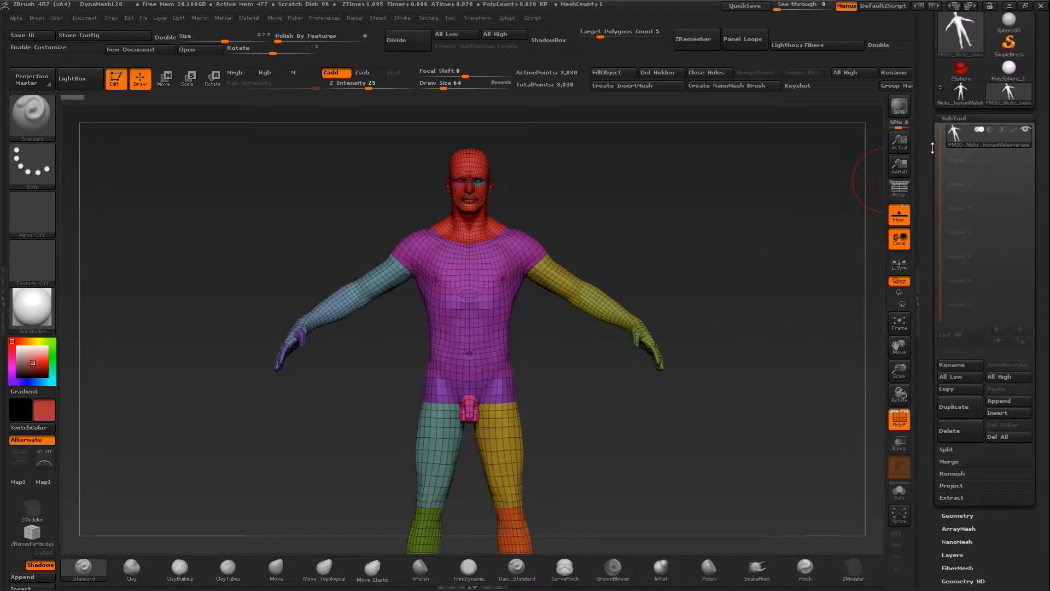
{"action": "left_click_drag", "start_coordinate": [928, 153], "coordinate": [918, 135]}
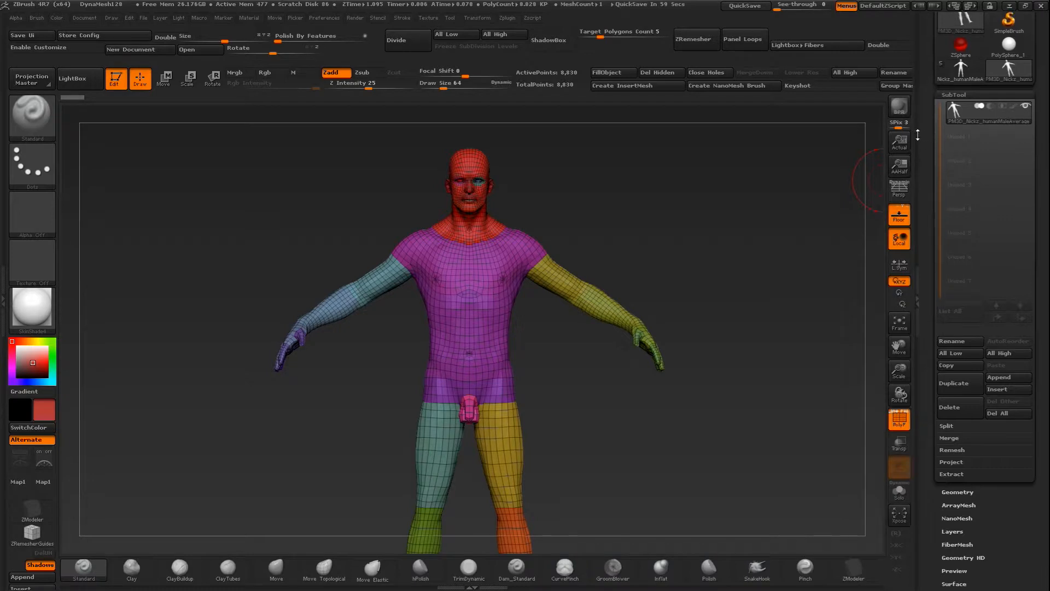
Try converting the human figure to DynaMesh at resolution 128, and undo the conversion
{"action": "left_click_drag", "start_coordinate": [710, 269], "coordinate": [693, 225], "text": "alt"}
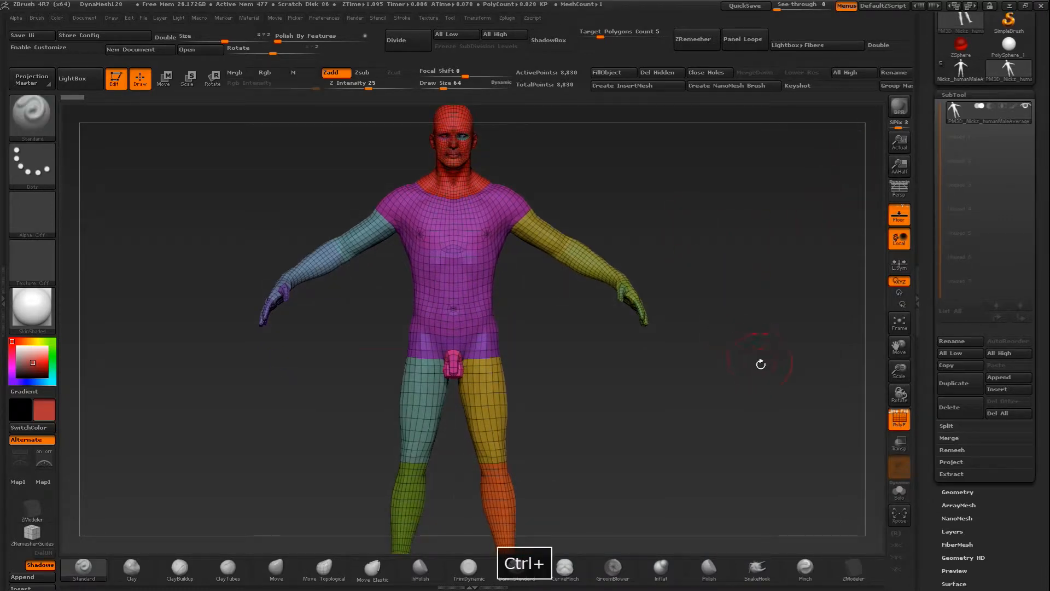
{"action": "left_click_drag", "start_coordinate": [760, 363], "coordinate": [743, 326], "text": "alt"}
{"action": "left_click", "coordinate": [957, 492]}
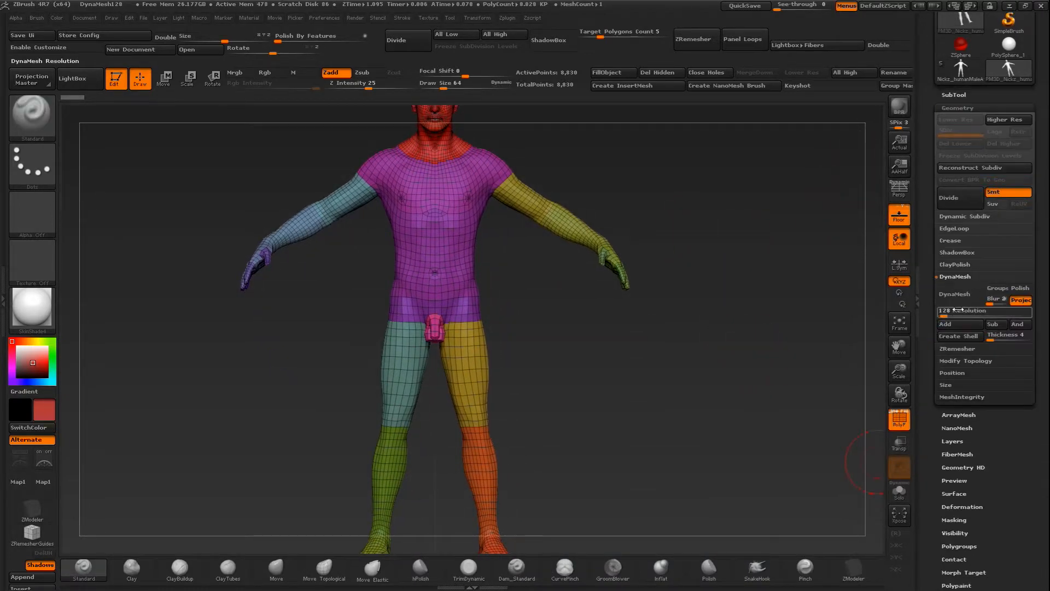
{"action": "left_click", "coordinate": [951, 294]}
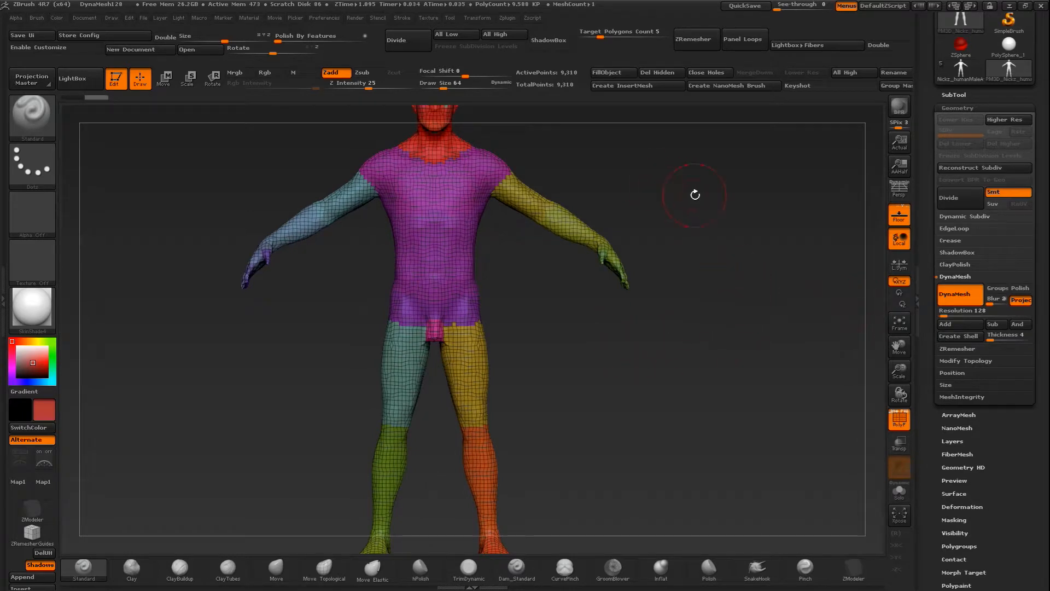
{"action": "left_click_drag", "start_coordinate": [694, 194], "coordinate": [736, 300], "text": "alt"}
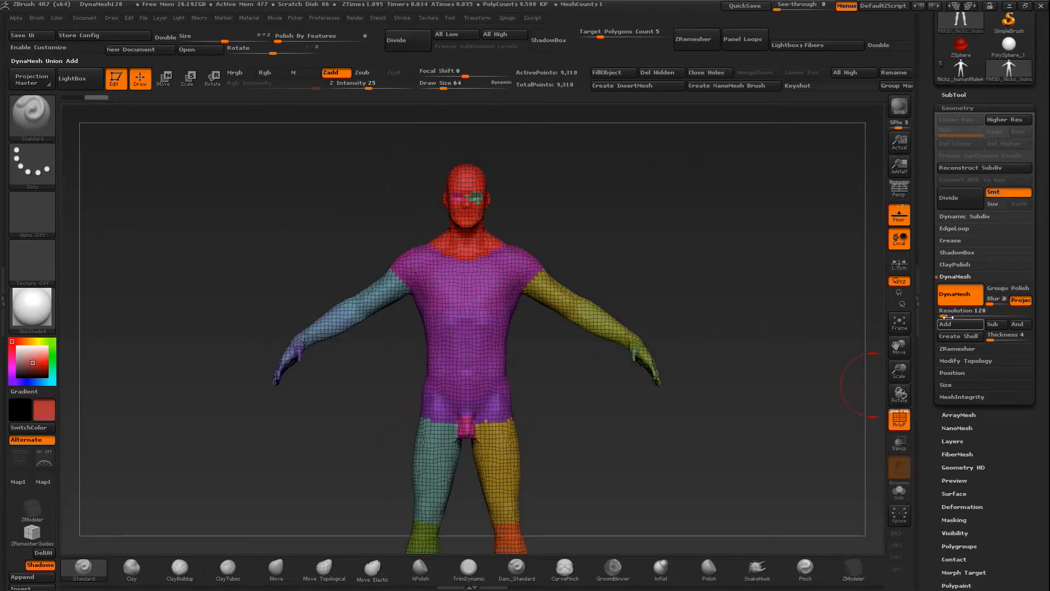
{"action": "left_click_drag", "start_coordinate": [691, 295], "coordinate": [741, 335]}
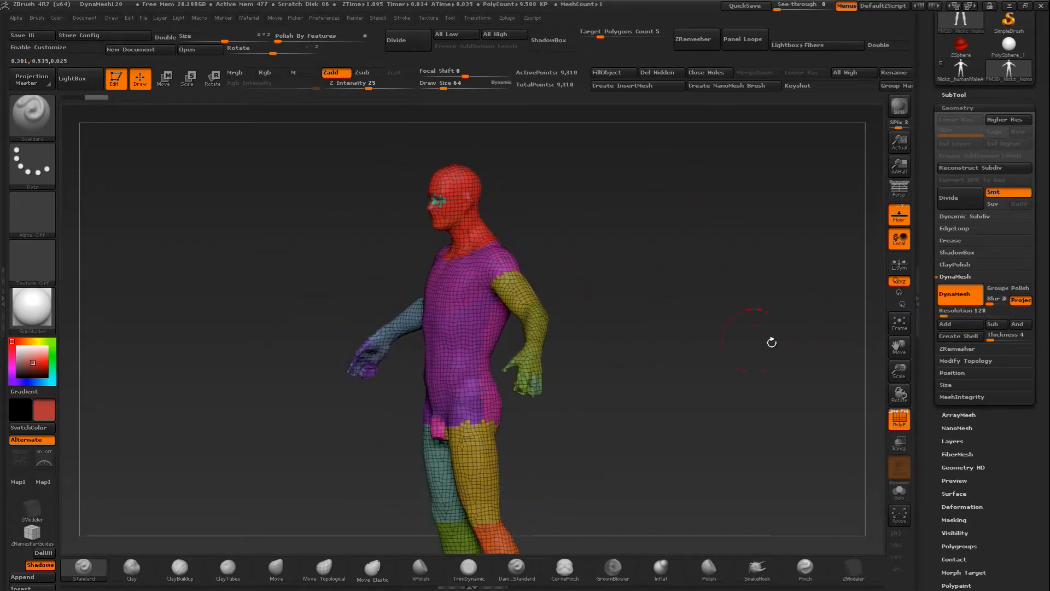
{"action": "left_click_drag", "start_coordinate": [897, 373], "coordinate": [896, 393]}
{"action": "key", "text": "ctrl+z"}
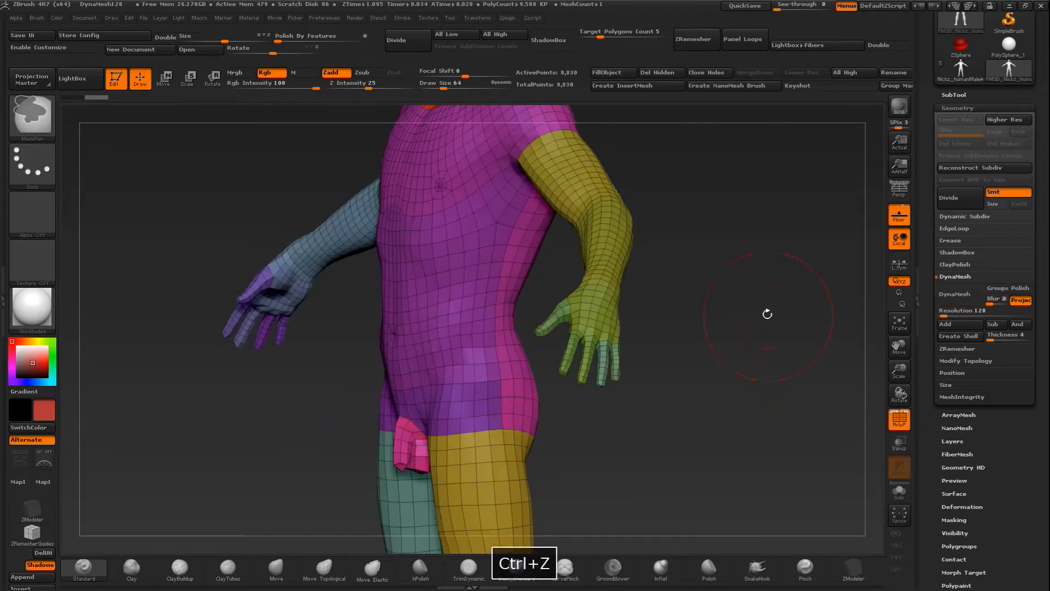
Set the DynaMesh resolution to 680 and convert the human figure to DynaMesh
{"action": "left_click_drag", "start_coordinate": [769, 317], "coordinate": [792, 300]}
{"action": "left_click_drag", "start_coordinate": [864, 124], "coordinate": [806, 302], "text": "alt"}
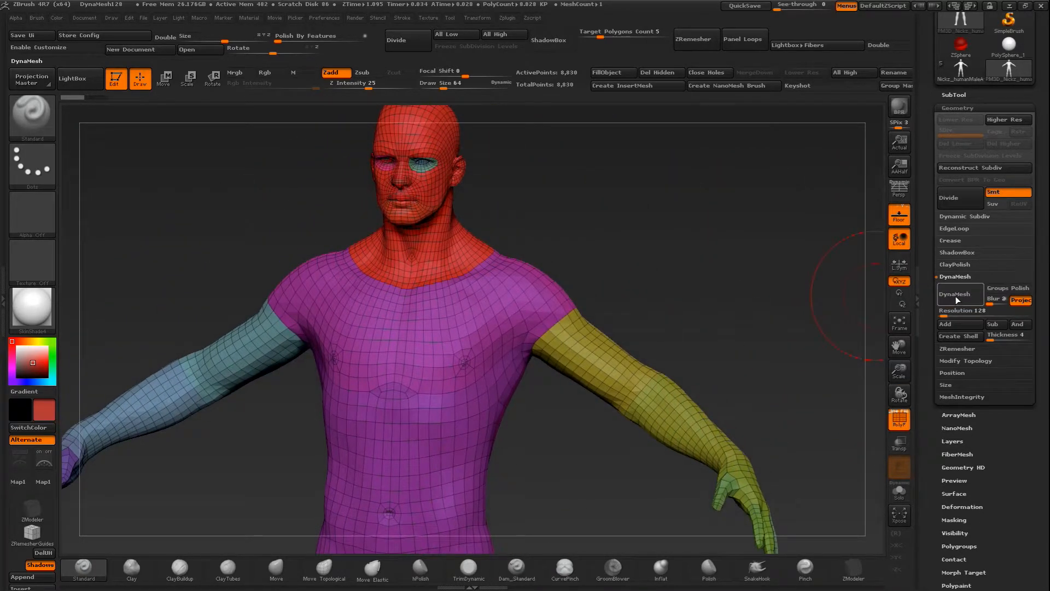
{"action": "left_click_drag", "start_coordinate": [945, 316], "coordinate": [952, 316]}
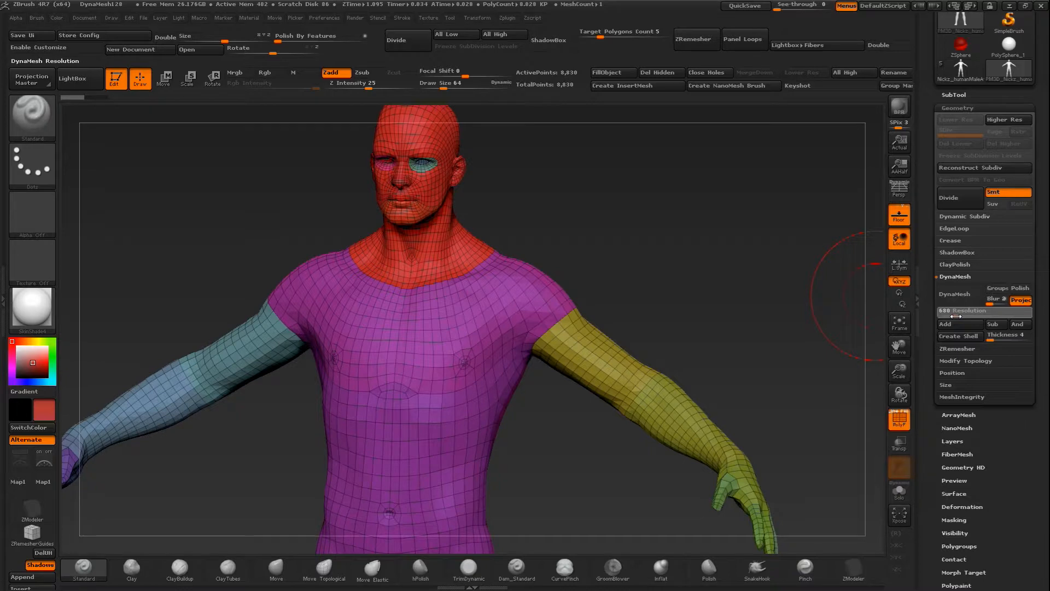
{"action": "left_click", "coordinate": [951, 293]}
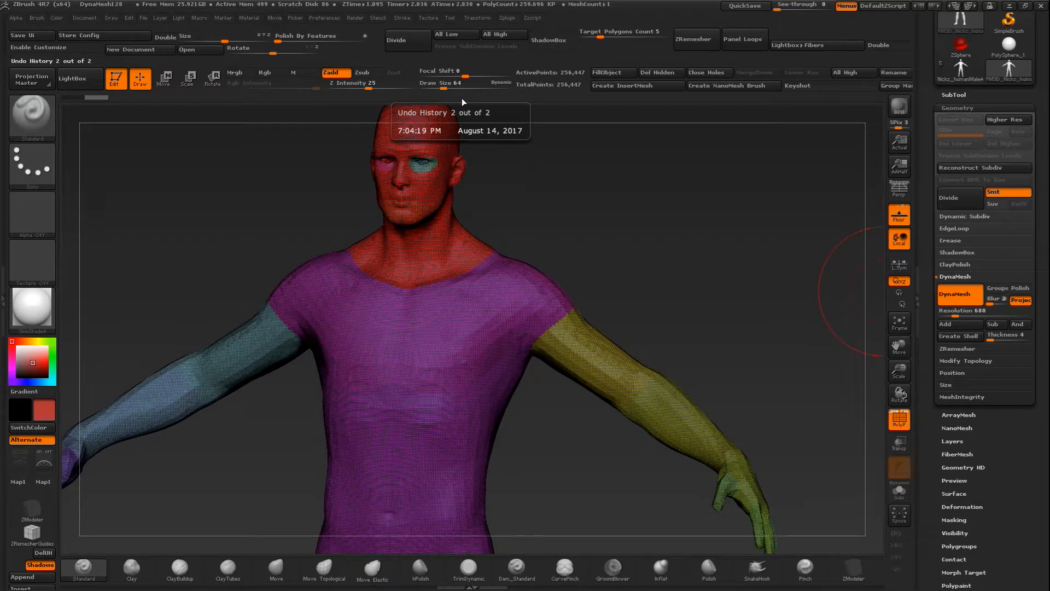
Inspect the DynaMesh figure's head and torso, and turn off the polygroup wireframe display
{"action": "left_click_drag", "start_coordinate": [675, 298], "coordinate": [785, 278]}
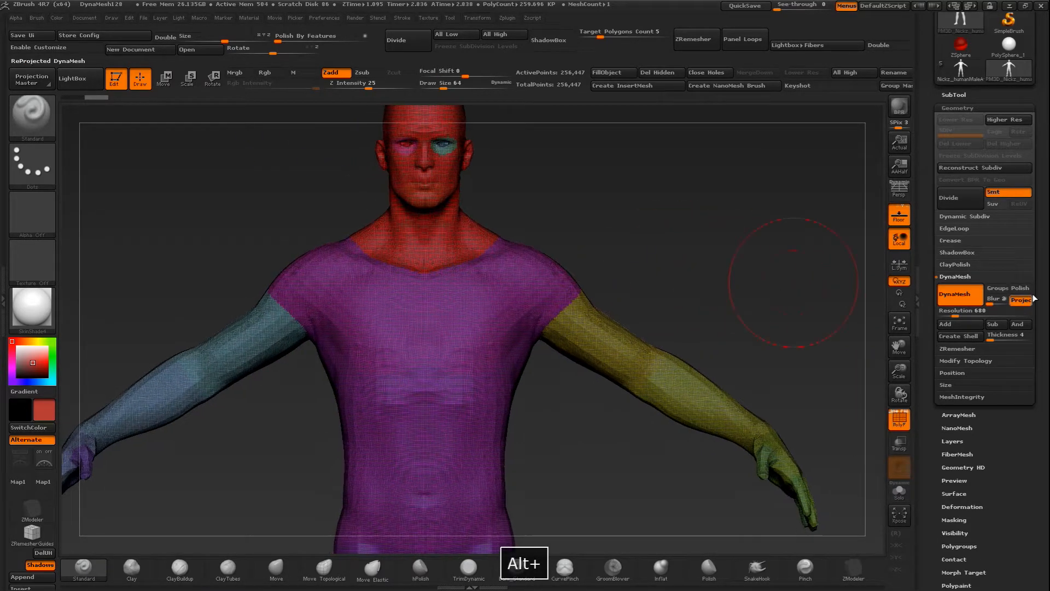
{"action": "left_click_drag", "start_coordinate": [707, 268], "coordinate": [726, 171], "text": "alt"}
{"action": "left_click_drag", "start_coordinate": [602, 478], "coordinate": [567, 290], "text": "alt"}
{"action": "left_click", "coordinate": [896, 425]}
{"action": "left_click_drag", "start_coordinate": [656, 311], "coordinate": [749, 293], "text": "alt"}
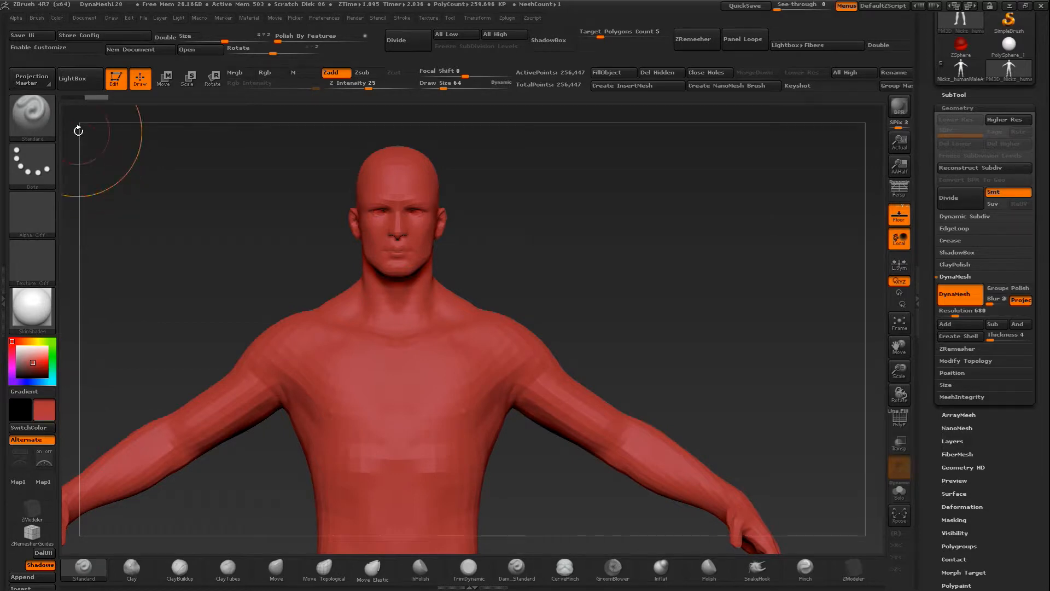
Isolate the top of the head down to the eyes with a lasso selection, and undo it
{"action": "key", "text": "ctrl"}
{"action": "mouse_move", "coordinate": [41, 139]}
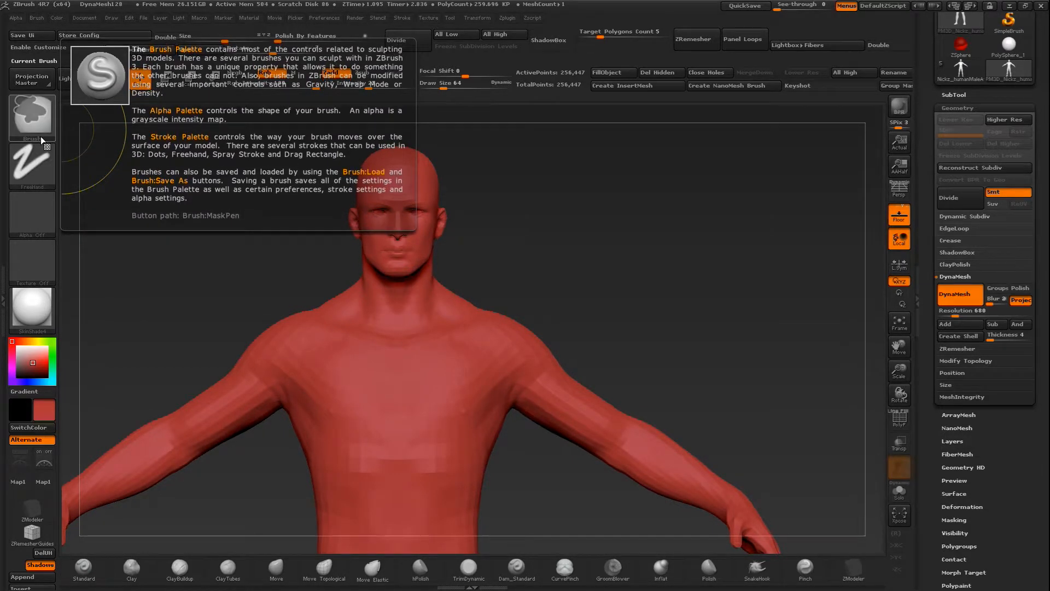
{"action": "key", "text": "ctrl+shift"}
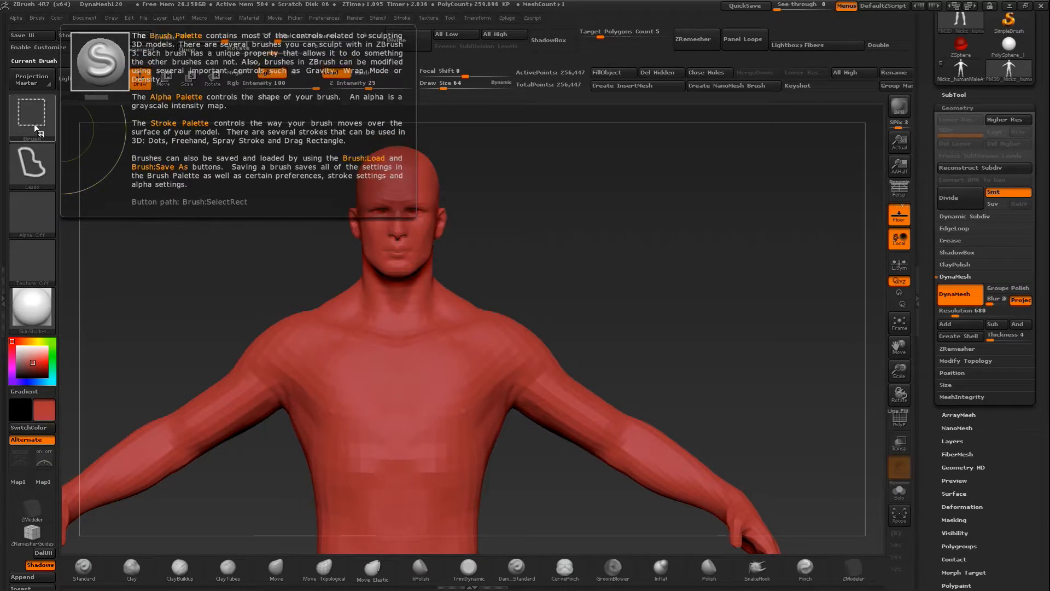
{"action": "mouse_move", "coordinate": [252, 176]}
{"action": "left_mouse_down", "text": "ctrl+shift"}
{"action": "mouse_move", "coordinate": [328, 199]}
{"action": "mouse_move", "coordinate": [507, 158]}
{"action": "mouse_move", "coordinate": [372, 107]}
{"action": "mouse_move", "coordinate": [252, 174]}
{"action": "left_mouse_up", "text": "ctrl+shift"}
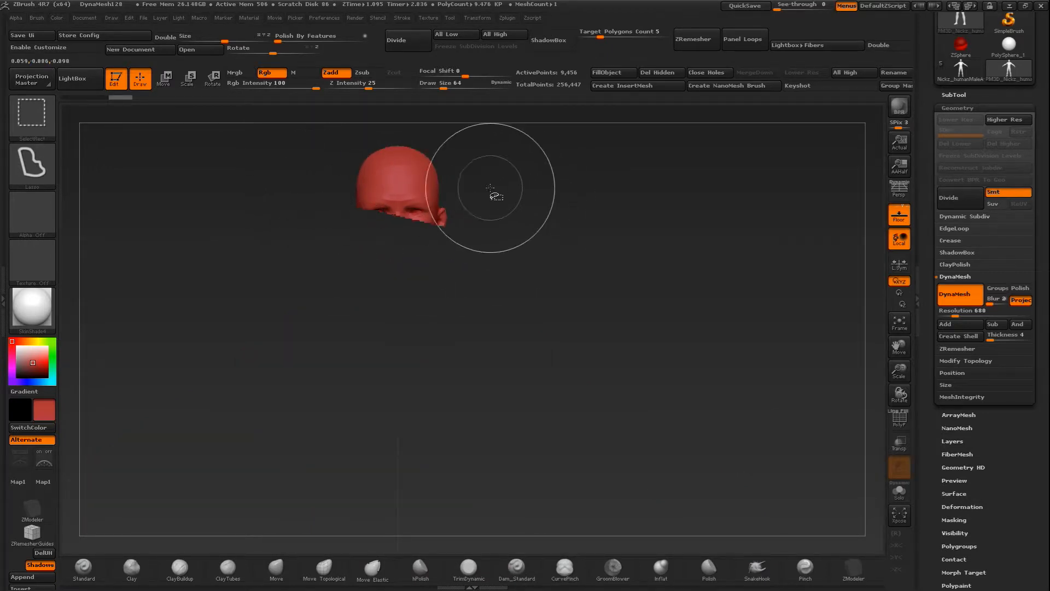
{"action": "key", "text": "ctrl"}
{"action": "key", "text": "ctrl+z"}
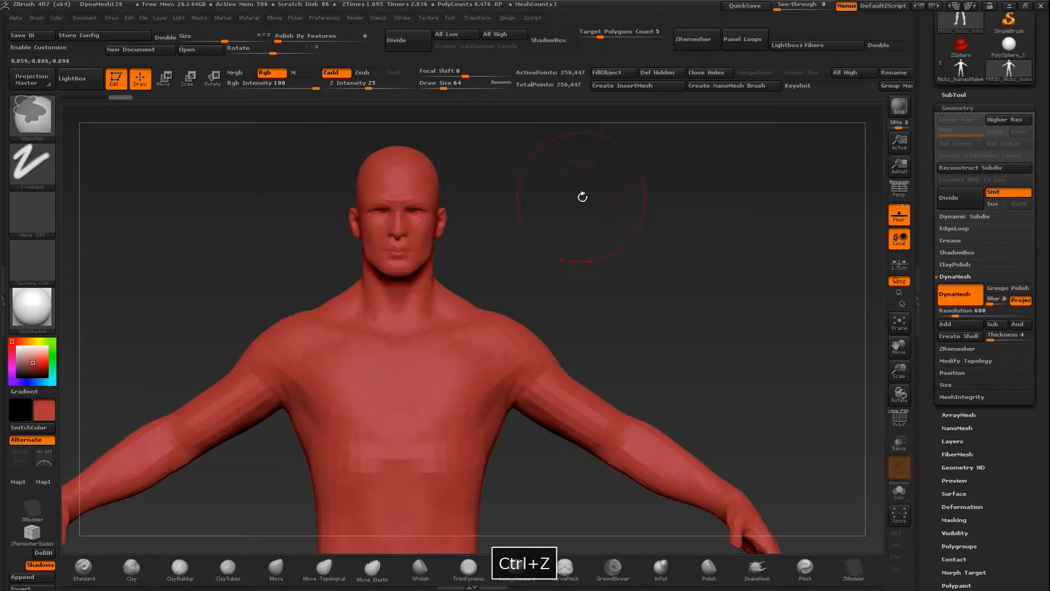
Isolate the head down to the nose with a lasso selection, and restore the full figure
{"action": "mouse_move", "coordinate": [552, 163]}
{"action": "left_mouse_down", "text": "ctrl+shift"}
{"action": "mouse_move", "coordinate": [492, 187]}
{"action": "mouse_move", "coordinate": [323, 206]}
{"action": "mouse_move", "coordinate": [361, 121]}
{"action": "mouse_move", "coordinate": [519, 172]}
{"action": "left_mouse_up", "text": "ctrl+shift"}
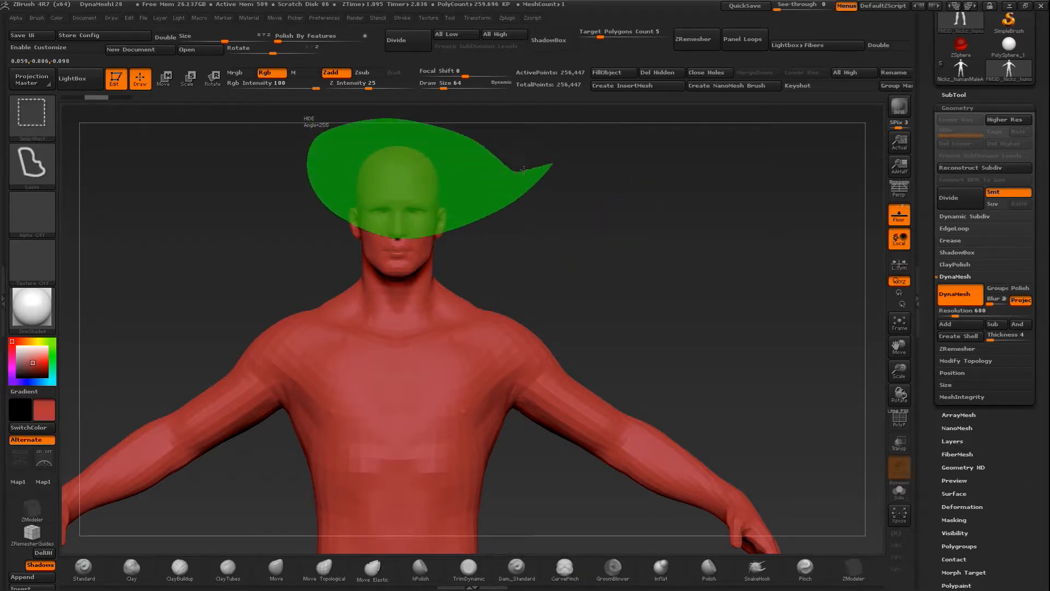
{"action": "left_click_drag", "start_coordinate": [569, 139], "coordinate": [602, 156], "text": "ctrl+shift"}
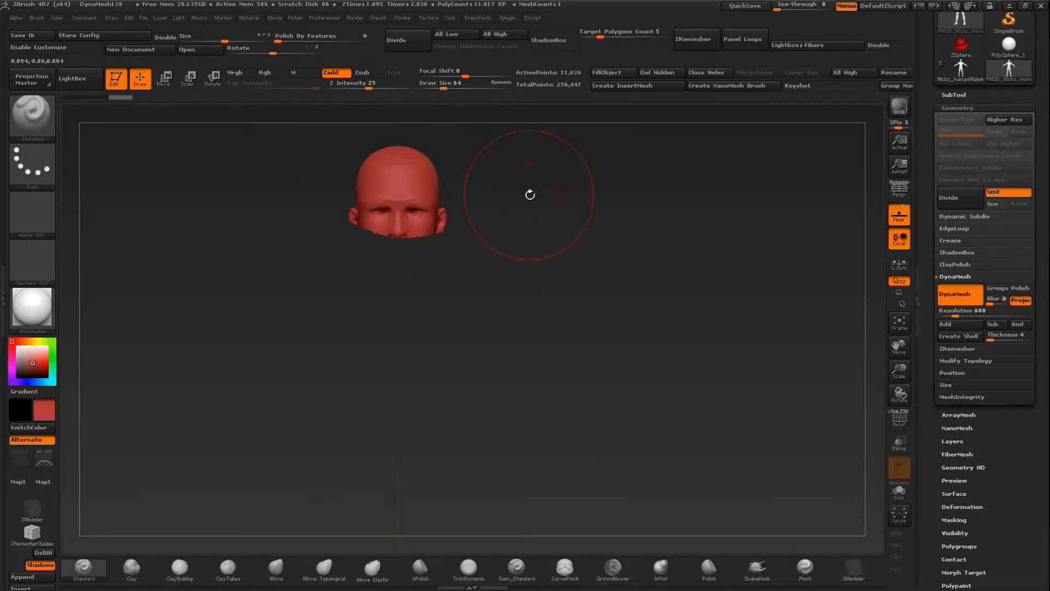
{"action": "key", "text": "ctrl+z"}
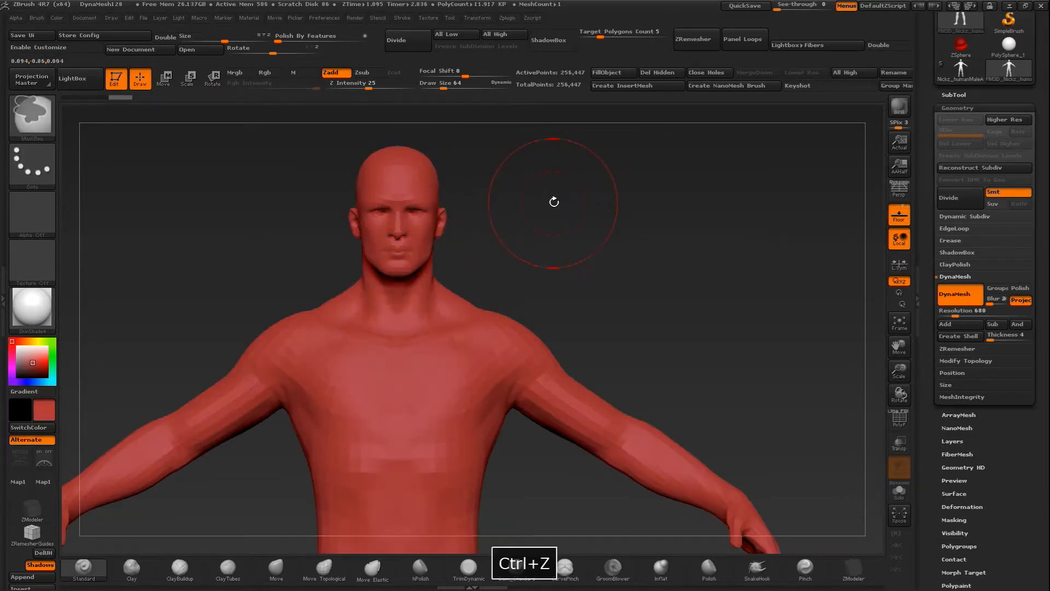
Turn on symmetry across the X axis for the human figure
{"action": "key", "text": "ctrl+shift"}
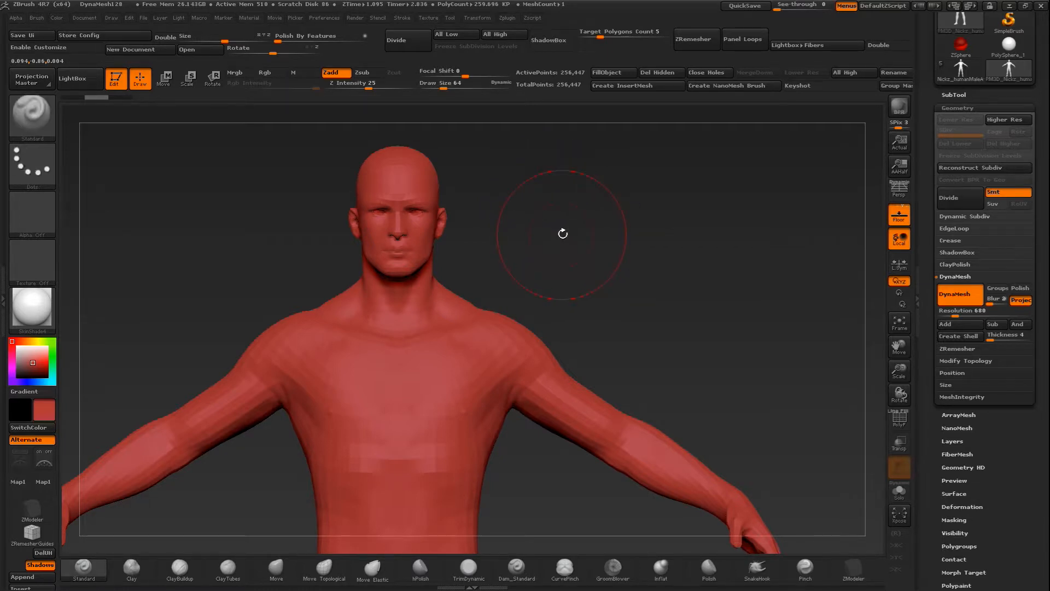
{"action": "key", "text": "x"}
{"action": "key", "text": "ctrl+shift"}
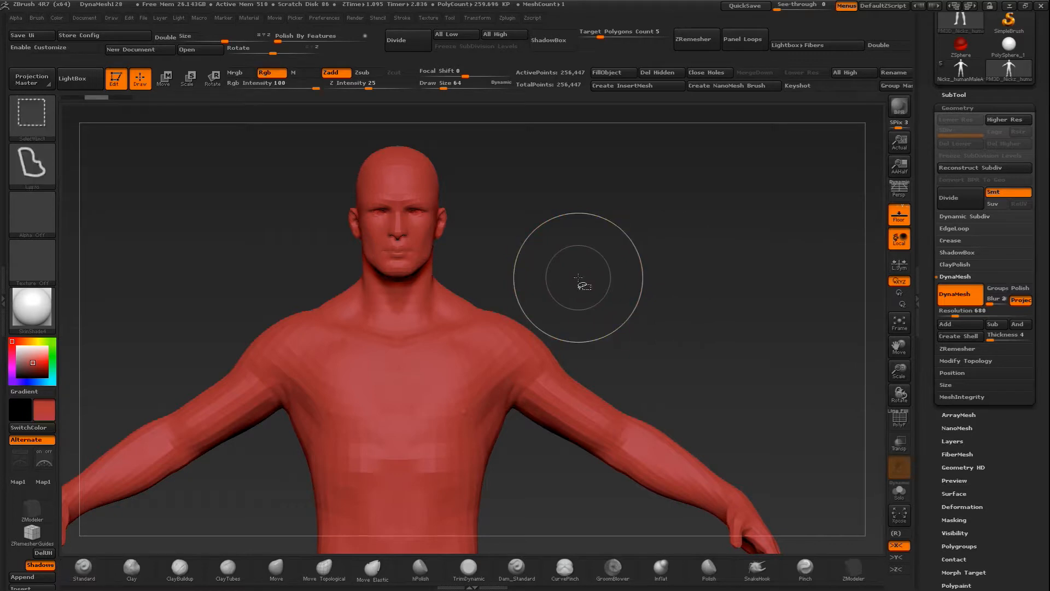
Hide the head, shoulders and chest with a lasso selection in hide mode, and undo the hiding
{"action": "mouse_move", "coordinate": [154, 165]}
{"action": "left_mouse_down", "text": "ctrl+shift"}
{"action": "mouse_move", "coordinate": [192, 310]}
{"action": "mouse_move", "coordinate": [259, 412]}
{"action": "mouse_move", "coordinate": [350, 450]}
{"action": "mouse_move", "coordinate": [465, 448]}
{"action": "mouse_move", "coordinate": [508, 429]}
{"action": "mouse_move", "coordinate": [571, 350]}
{"action": "mouse_move", "coordinate": [639, 169]}
{"action": "mouse_move", "coordinate": [648, 107]}
{"action": "left_mouse_up", "text": "ctrl+shift"}
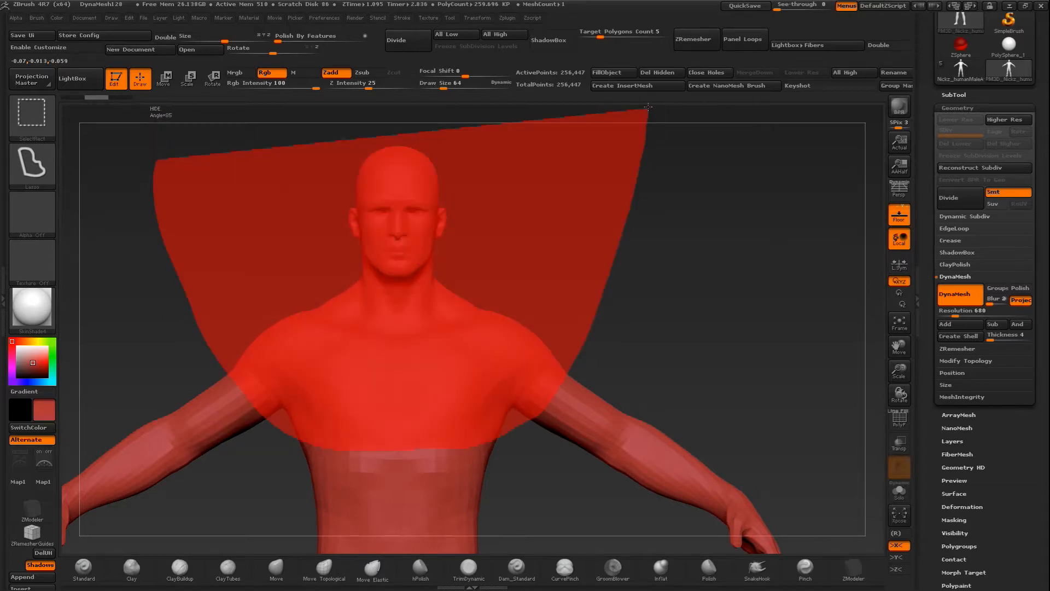
{"action": "left_click_drag", "start_coordinate": [640, 107], "coordinate": [630, 104], "text": "ctrl+alt+shift"}
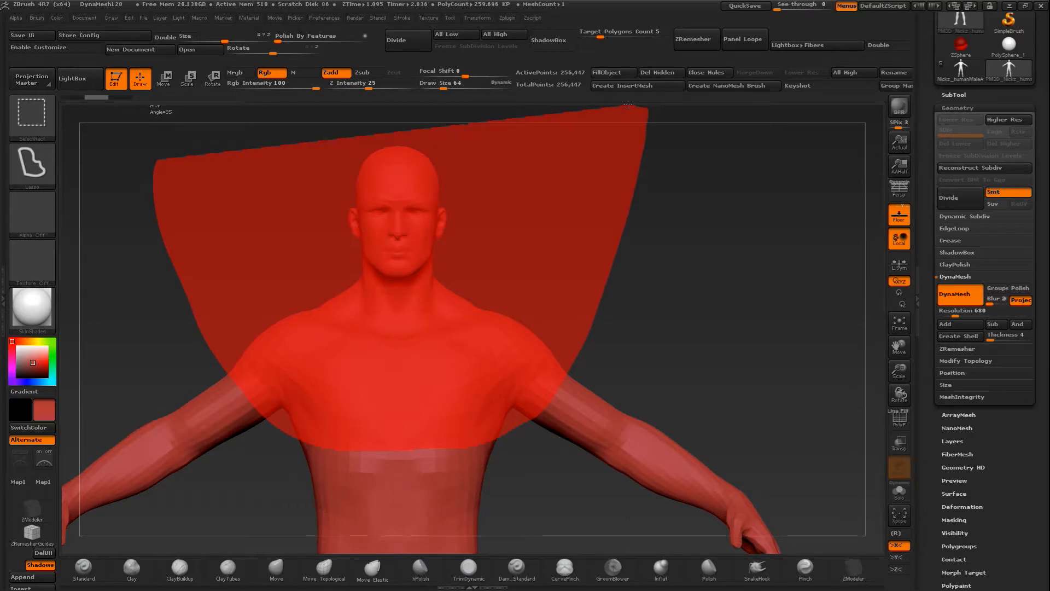
{"action": "left_click_drag", "start_coordinate": [628, 104], "coordinate": [628, 104], "text": "ctrl+alt+shift"}
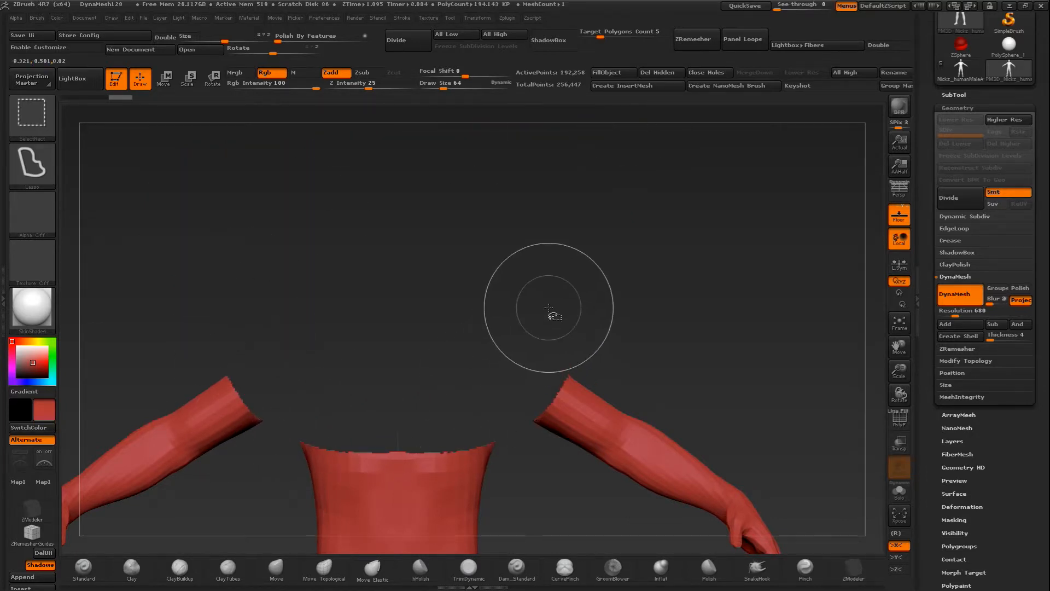
{"action": "left_click_drag", "start_coordinate": [900, 370], "coordinate": [831, 350]}
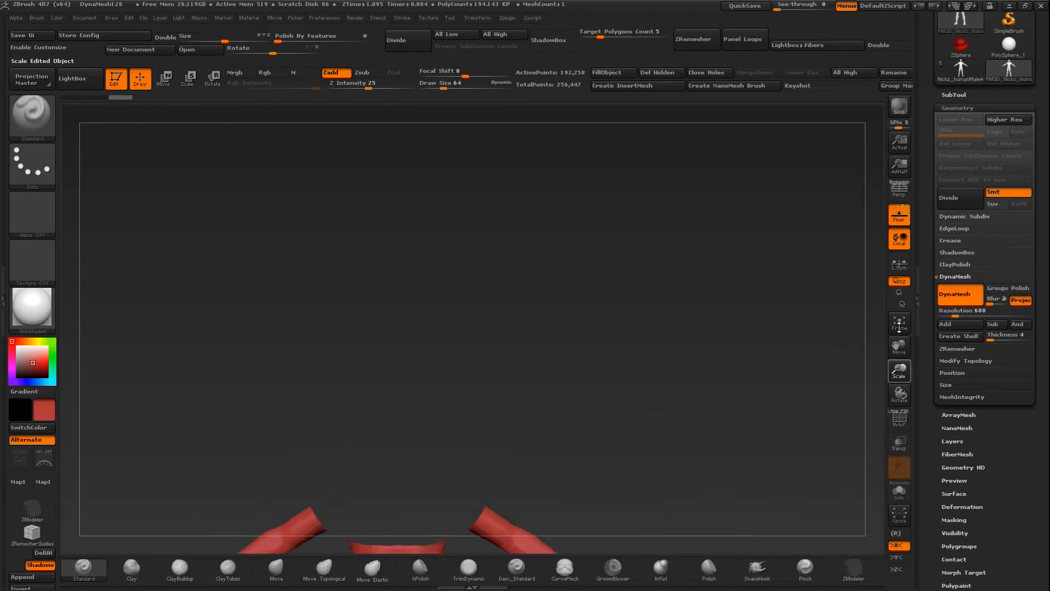
{"action": "left_click_drag", "start_coordinate": [656, 373], "coordinate": [720, 235], "text": "alt"}
{"action": "key", "text": "ctrl+z"}
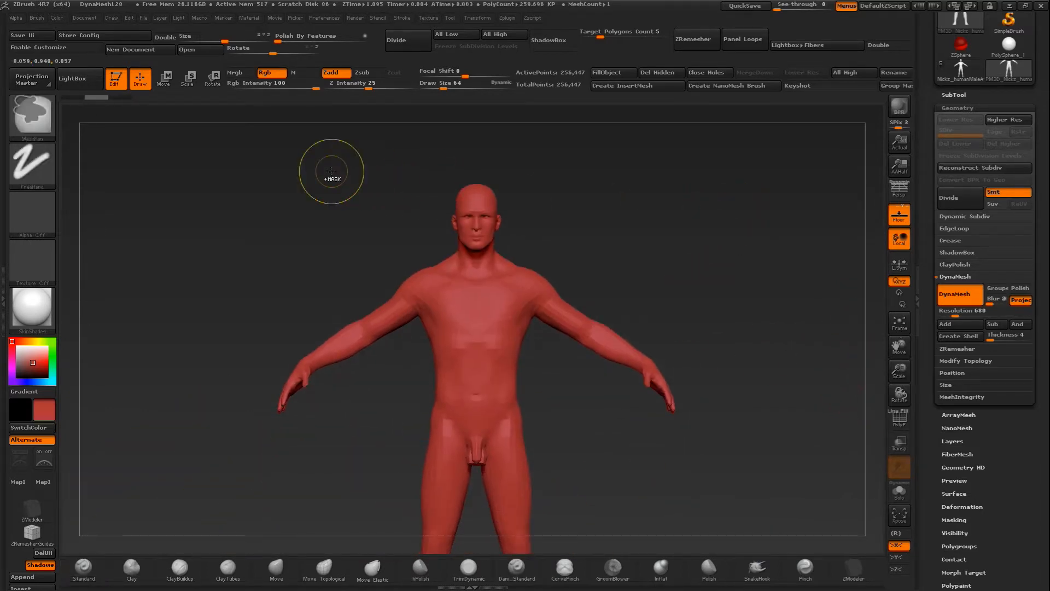
Try lasso selections around the head, chest and arms, and restore the full unmasked figure
{"action": "mouse_move", "coordinate": [331, 178]}
{"action": "left_mouse_down", "text": "ctrl+shift"}
{"action": "mouse_move", "coordinate": [386, 311]}
{"action": "mouse_move", "coordinate": [427, 331]}
{"action": "mouse_move", "coordinate": [536, 335]}
{"action": "left_mouse_up", "text": "ctrl+shift"}
{"action": "key", "text": "ctrl+z"}
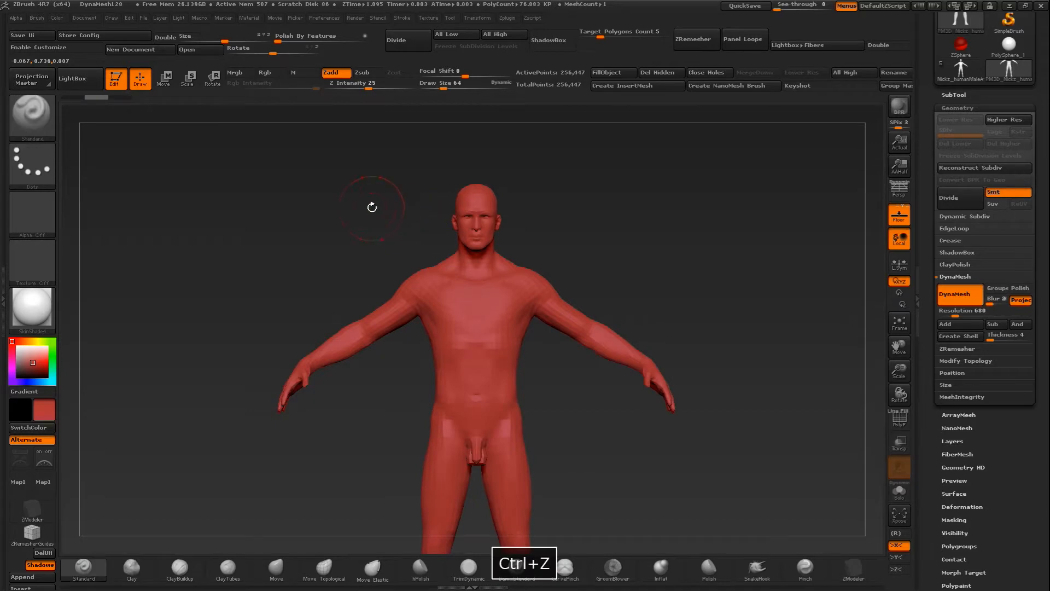
{"action": "mouse_move", "coordinate": [332, 182]}
{"action": "left_mouse_down", "text": "ctrl+shift"}
{"action": "mouse_move", "coordinate": [356, 261]}
{"action": "mouse_move", "coordinate": [480, 352]}
{"action": "mouse_move", "coordinate": [545, 327]}
{"action": "mouse_move", "coordinate": [626, 235]}
{"action": "mouse_move", "coordinate": [628, 159]}
{"action": "left_mouse_up", "text": "ctrl+shift"}
{"action": "mouse_move", "coordinate": [654, 260]}
{"action": "left_mouse_down"}
{"action": "mouse_move", "coordinate": [583, 259]}
{"action": "mouse_move", "coordinate": [636, 266]}
{"action": "left_mouse_up"}
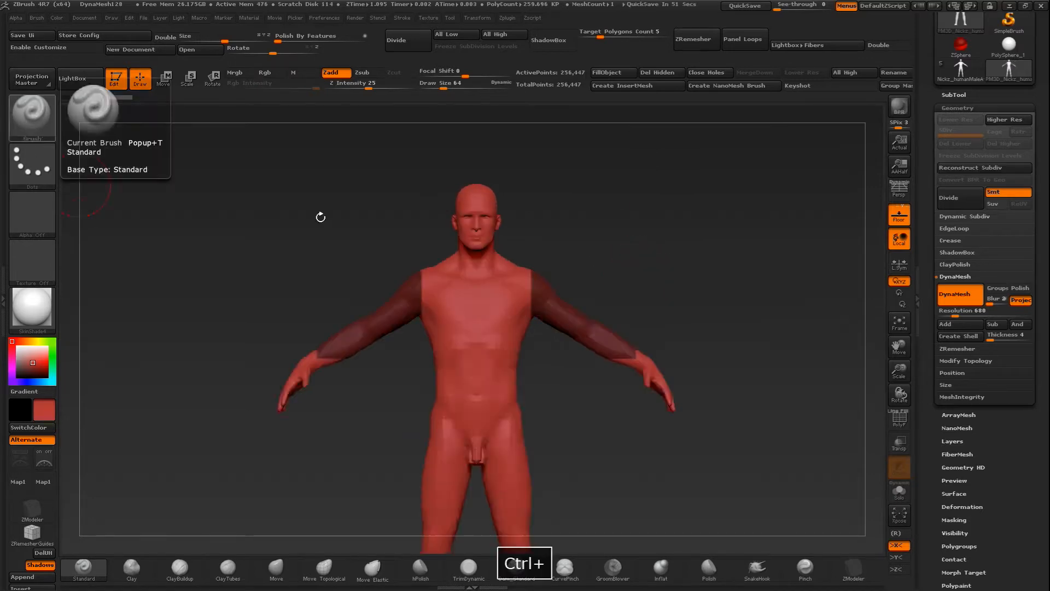
{"action": "mouse_move", "coordinate": [321, 217]}
{"action": "left_mouse_down"}
{"action": "mouse_move", "coordinate": [336, 230]}
{"action": "mouse_move", "coordinate": [319, 204]}
{"action": "mouse_move", "coordinate": [327, 236]}
{"action": "left_mouse_up"}
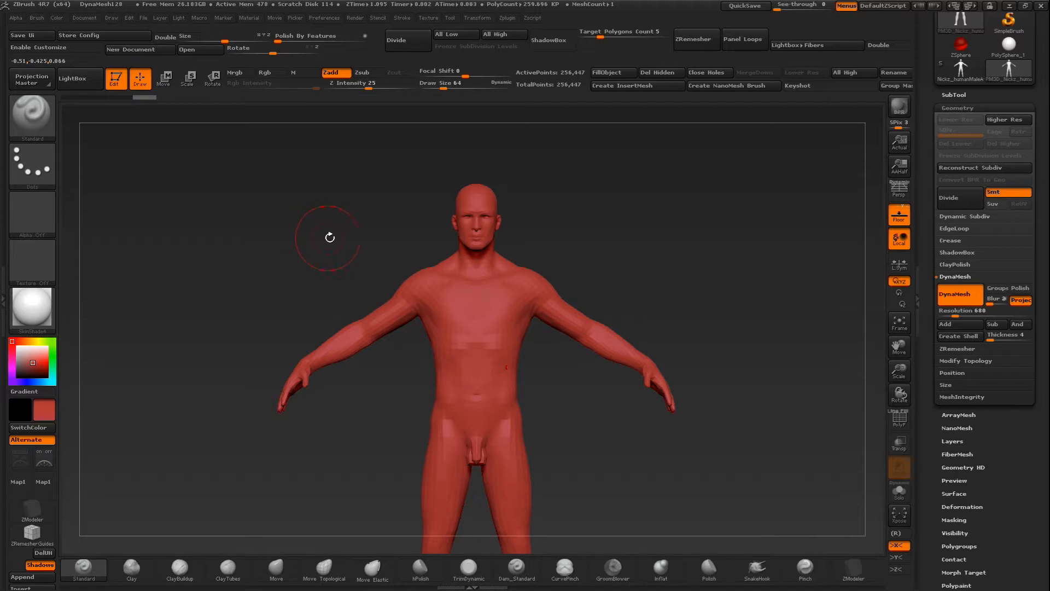
Isolate the head, chest and upper arms as a bust with a lasso selection
{"action": "mouse_move", "coordinate": [316, 197]}
{"action": "left_mouse_down", "text": "ctrl+shift"}
{"action": "mouse_move", "coordinate": [351, 276]}
{"action": "mouse_move", "coordinate": [393, 330]}
{"action": "mouse_move", "coordinate": [437, 356]}
{"action": "mouse_move", "coordinate": [545, 364]}
{"action": "mouse_move", "coordinate": [593, 304]}
{"action": "mouse_move", "coordinate": [621, 157]}
{"action": "left_mouse_up", "text": "ctrl+shift"}
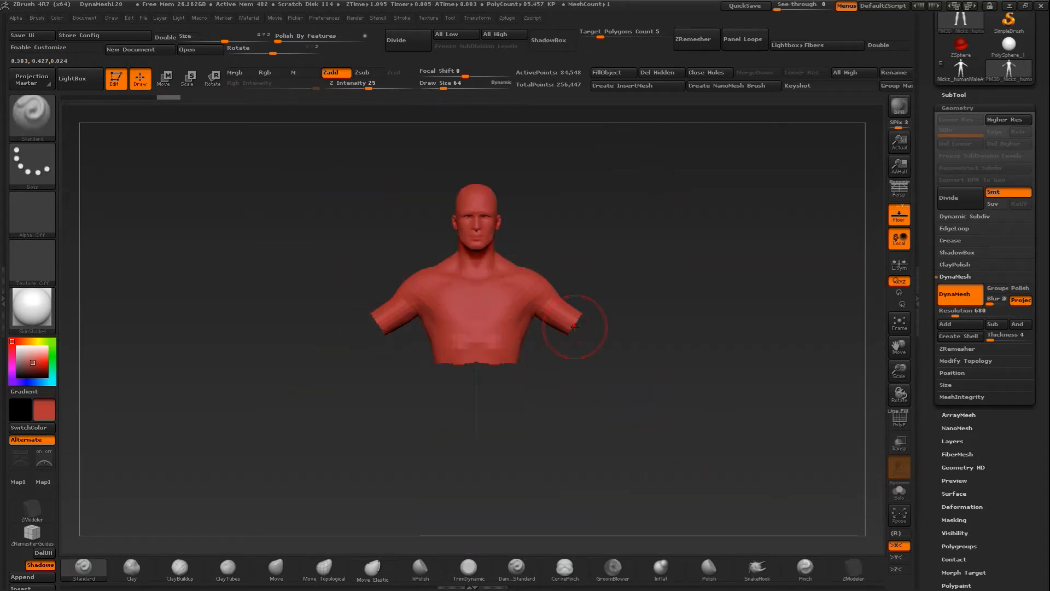
{"action": "left_click_drag", "start_coordinate": [543, 373], "coordinate": [644, 282]}
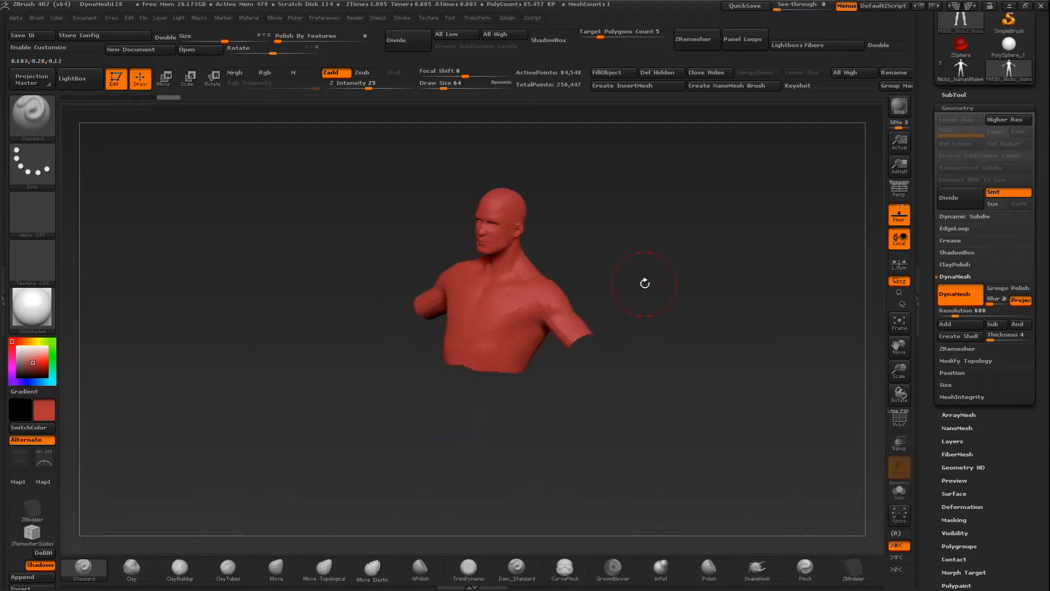
Try Close Holes on the isolated bust, and undo the attempt
{"action": "left_click", "coordinate": [704, 73]}
{"action": "key", "text": "ctrl+z"}
{"action": "key", "text": "ctrl+z"}
{"action": "key", "text": "ctrl+z"}
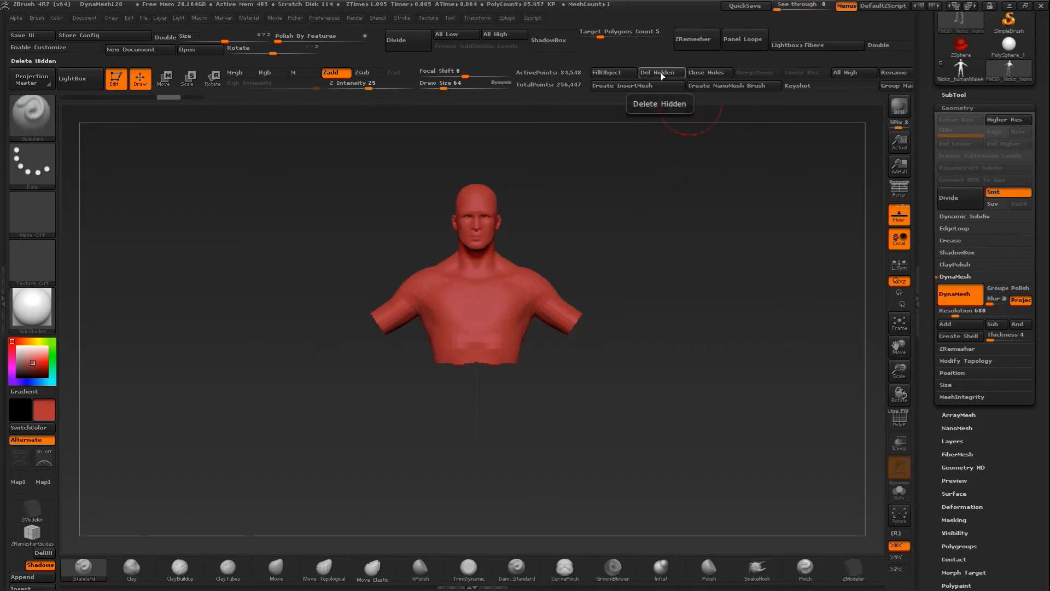
{"action": "key", "text": "ctrl+z"}
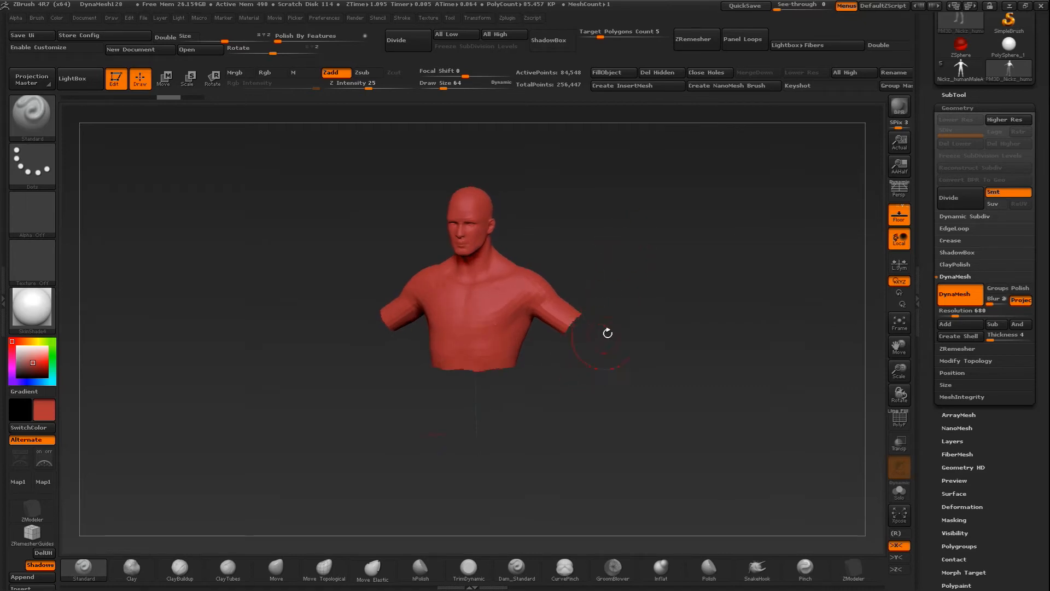
Delete the hidden geometry so that only the bust remains, and inspect its open cuts
{"action": "key", "text": "ctrl+z"}
{"action": "left_click_drag", "start_coordinate": [661, 171], "coordinate": [607, 295]}
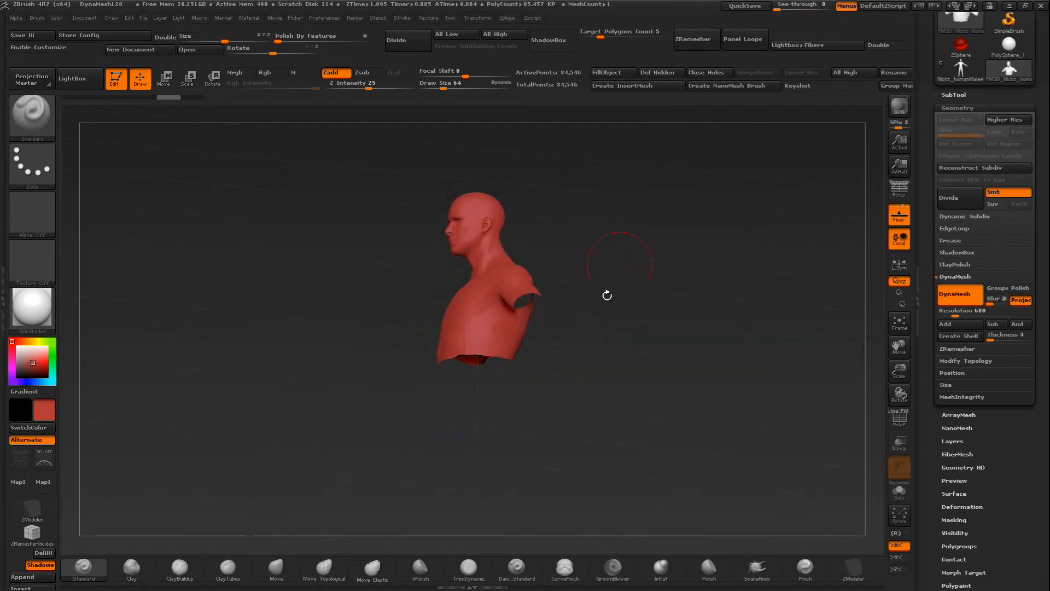
{"action": "left_click_drag", "start_coordinate": [632, 368], "coordinate": [703, 323]}
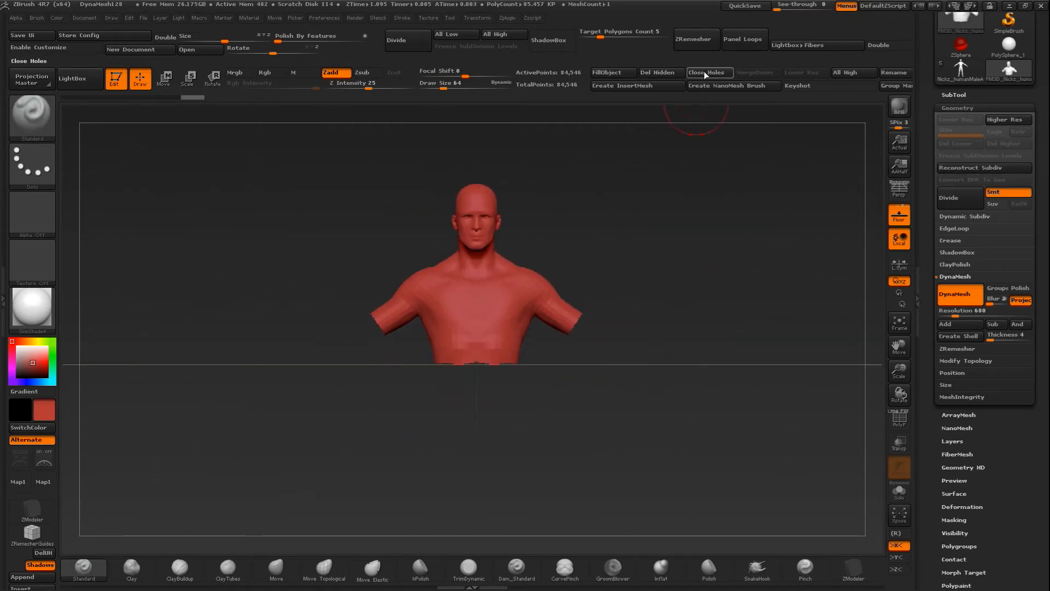
Close the holes at the bust's waist and arm cuts, and frame the bust from the front
{"action": "left_click", "coordinate": [702, 72]}
{"action": "left_click_drag", "start_coordinate": [698, 215], "coordinate": [637, 196]}
{"action": "left_click_drag", "start_coordinate": [612, 315], "coordinate": [696, 230], "text": "shift"}
{"action": "left_click_drag", "start_coordinate": [895, 371], "coordinate": [897, 423]}
{"action": "left_click_drag", "start_coordinate": [760, 178], "coordinate": [680, 298], "text": "alt"}
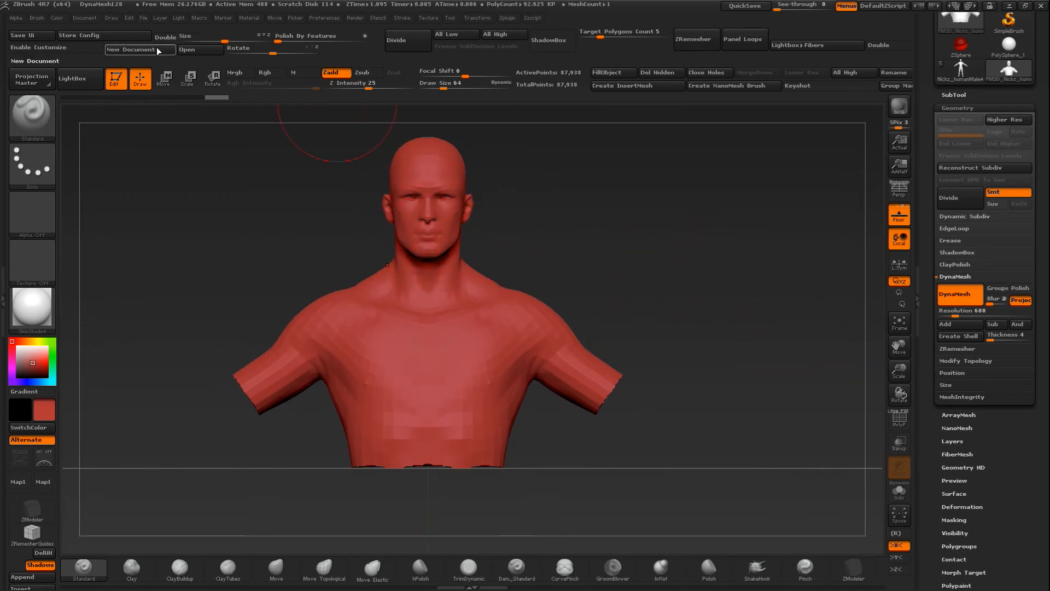
Save the project to the desktop as a ZBrush Project named model
{"action": "left_click", "coordinate": [142, 19]}
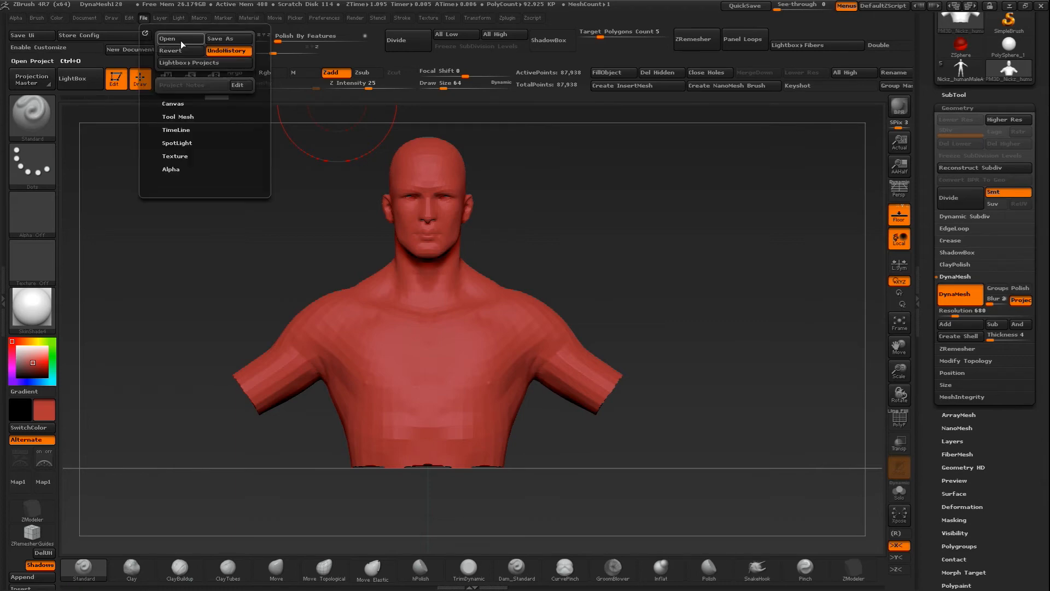
{"action": "left_click", "coordinate": [221, 39]}
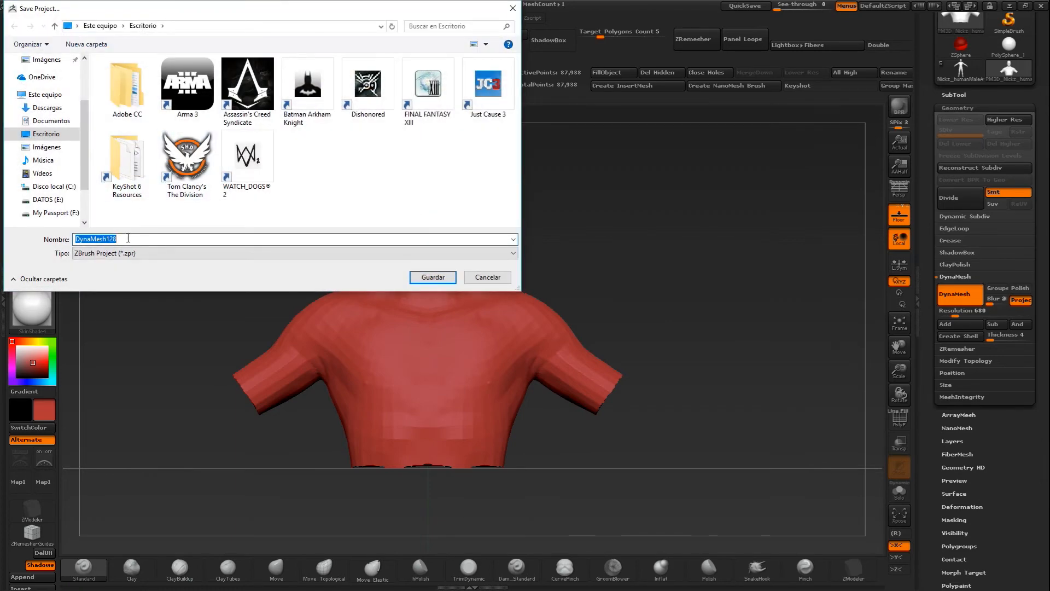
{"action": "type", "text": "model"}
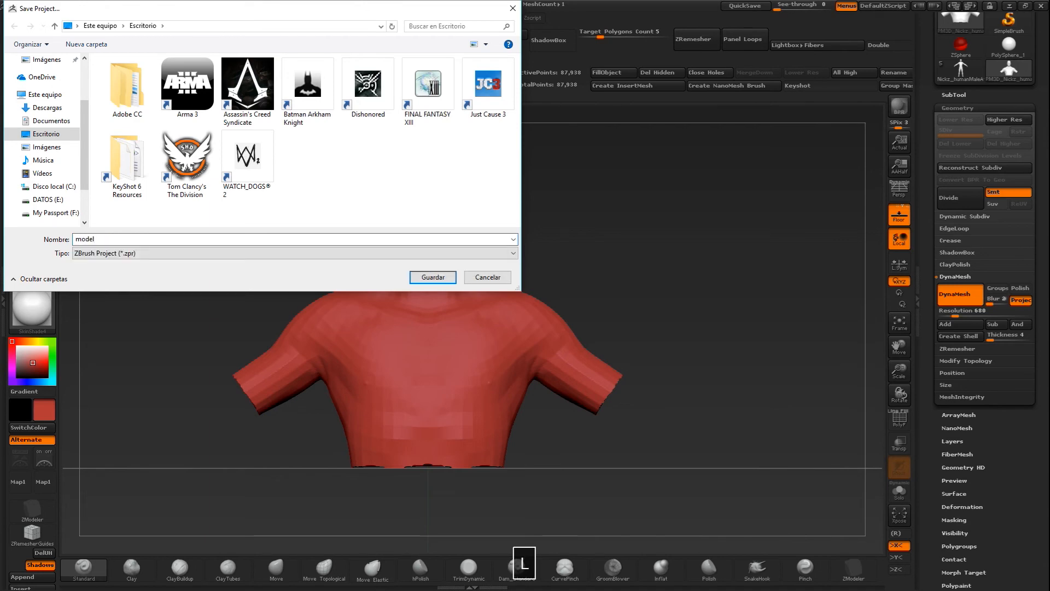
{"action": "left_click", "coordinate": [428, 280]}
{"action": "mouse_move", "coordinate": [571, 218]}
{"action": "left_mouse_down"}
{"action": "mouse_move", "coordinate": [545, 230]}
{"action": "mouse_move", "coordinate": [585, 259]}
{"action": "mouse_move", "coordinate": [582, 249]}
{"action": "mouse_move", "coordinate": [558, 258]}
{"action": "mouse_move", "coordinate": [617, 269]}
{"action": "mouse_move", "coordinate": [493, 270]}
{"action": "left_mouse_up"}
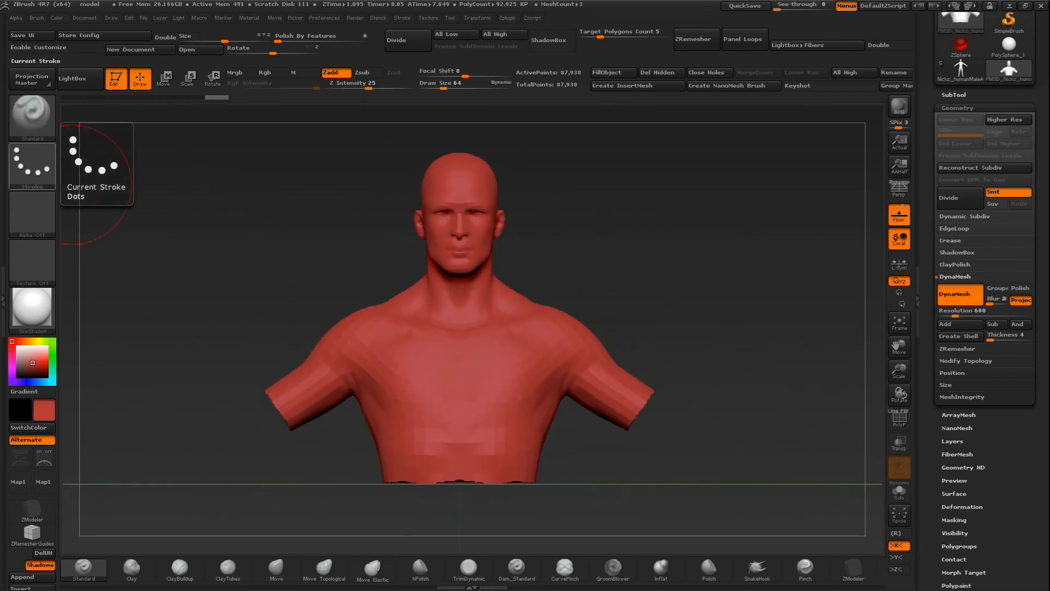